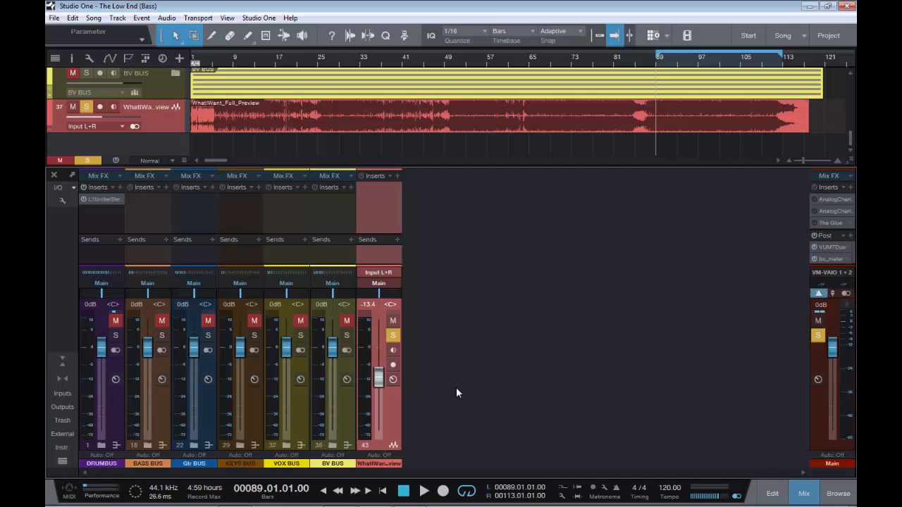
Step: Play the soloed WhatIWant_Full_Preview track from bar 89, then stop and return to the loop start
{"action": "key", "text": "space"}
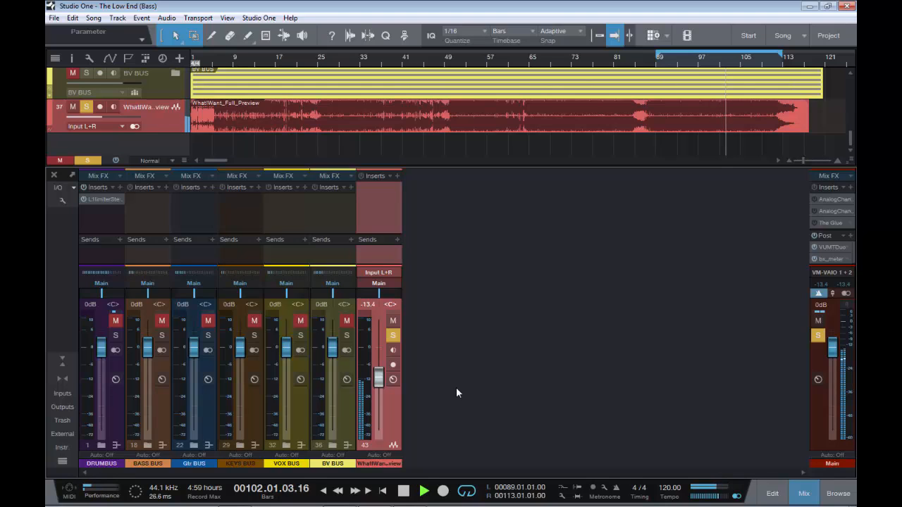
{"action": "key", "text": "space"}
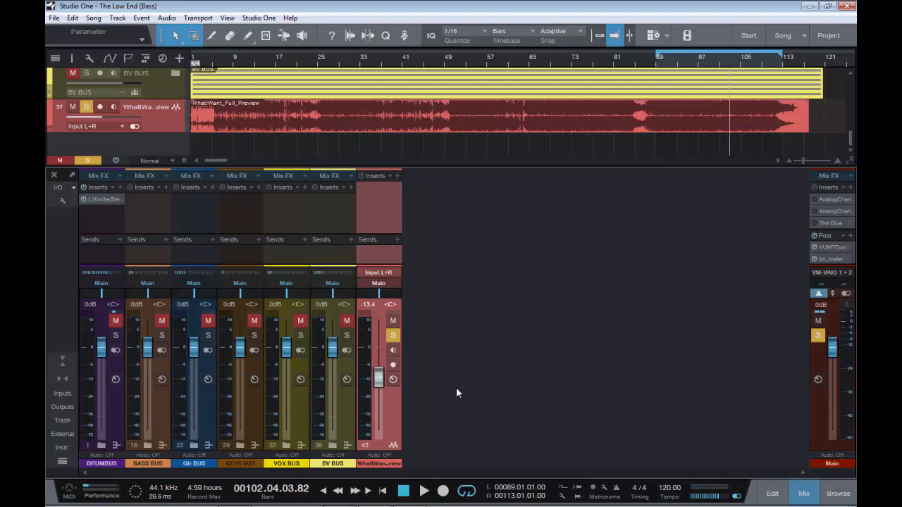
{"action": "key", "text": "KP_1"}
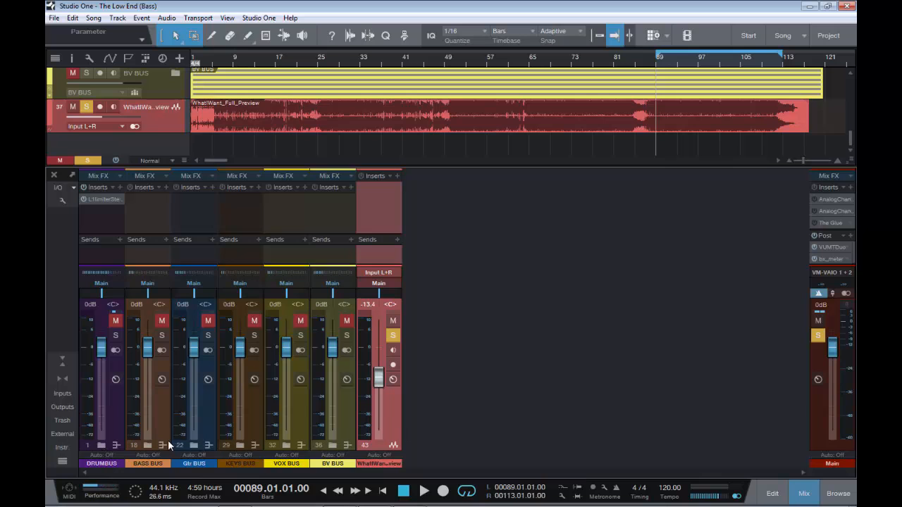
Step: Expand the DRUMBUS folder in the mixer to show its individual drum channels
{"action": "left_click", "coordinate": [102, 445]}
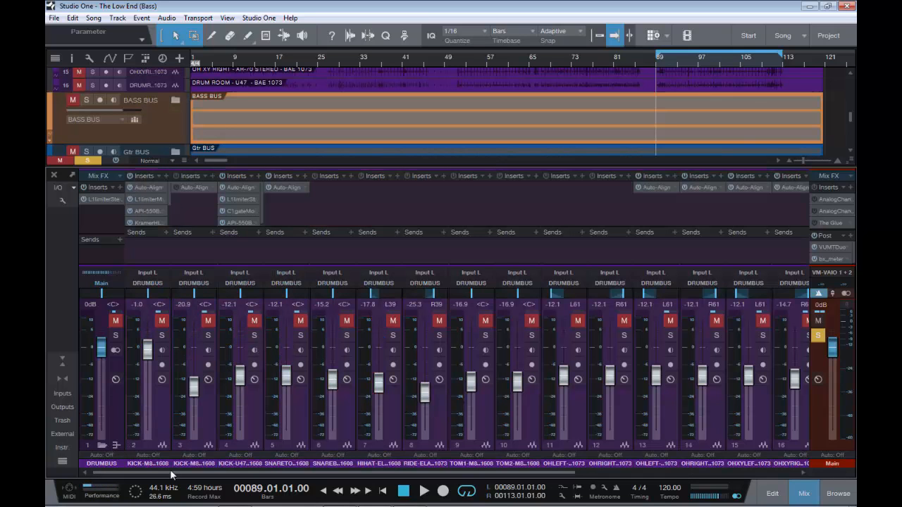
{"action": "left_click_drag", "start_coordinate": [194, 472], "coordinate": [169, 478]}
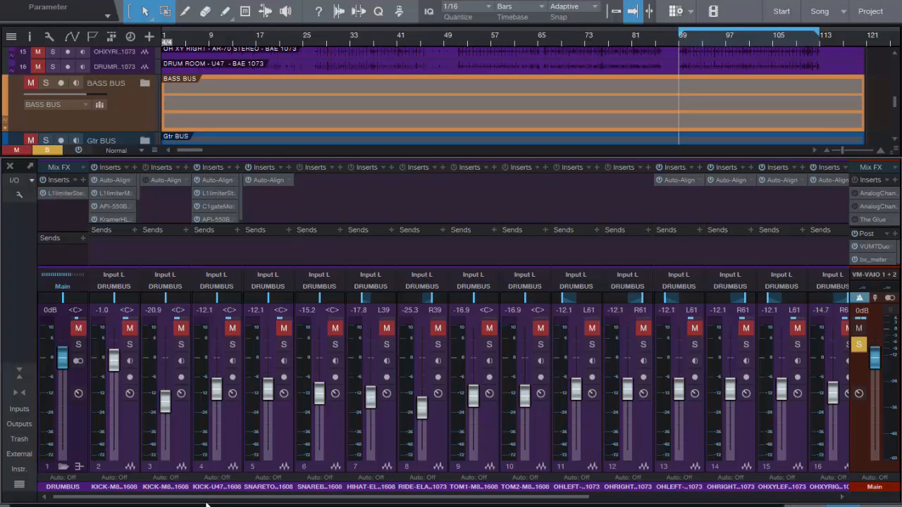
{"action": "left_click_drag", "start_coordinate": [209, 499], "coordinate": [231, 498]}
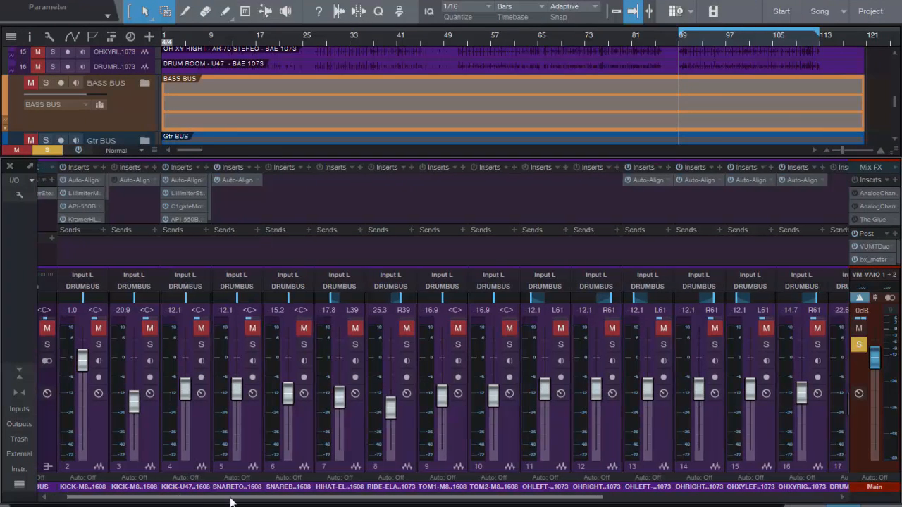
Step: Go through the drum channels one by one, selecting snare top, snare bottom, hi-hat, ride, tom 1 and tom 2
{"action": "left_click", "coordinate": [245, 437]}
{"action": "left_click", "coordinate": [286, 427]}
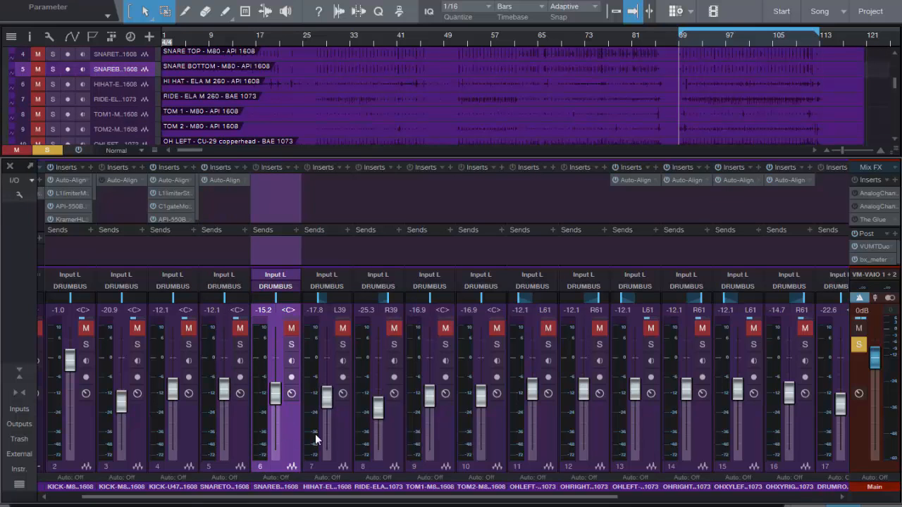
{"action": "left_click", "coordinate": [339, 438]}
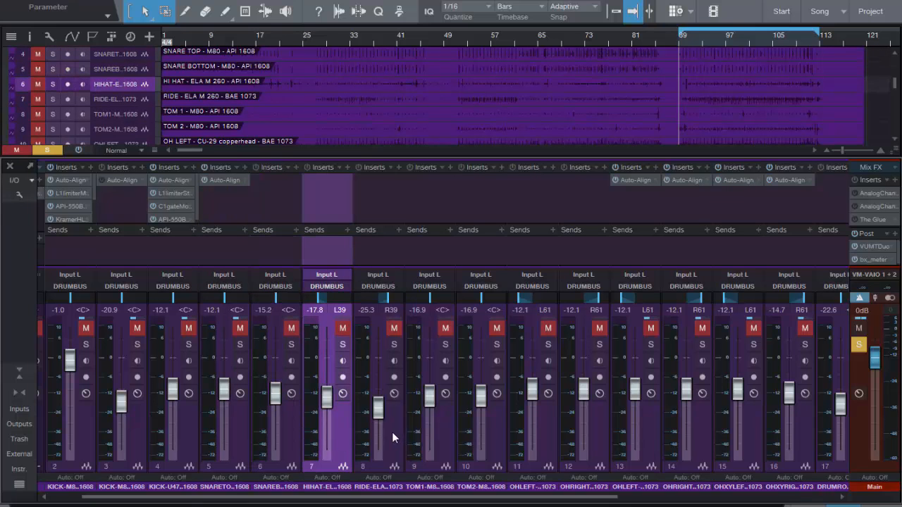
{"action": "left_click", "coordinate": [393, 435]}
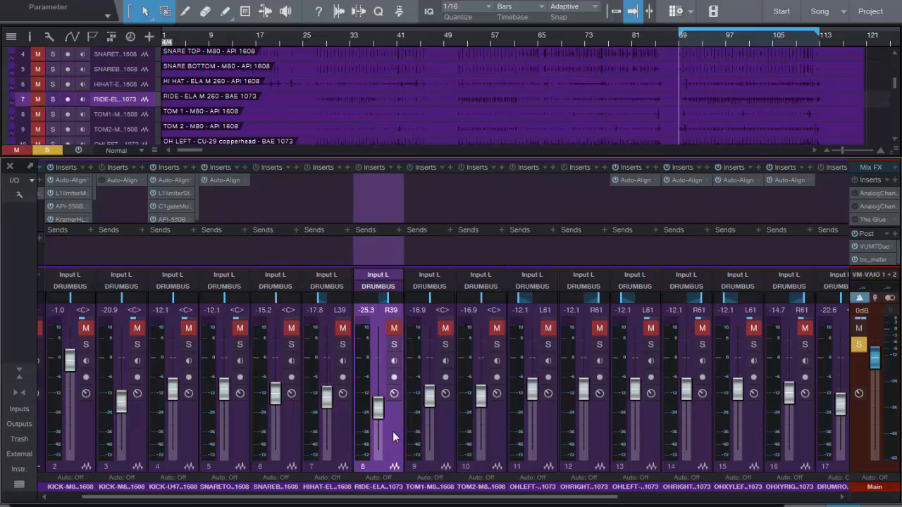
{"action": "left_click", "coordinate": [448, 442]}
{"action": "left_click", "coordinate": [496, 429]}
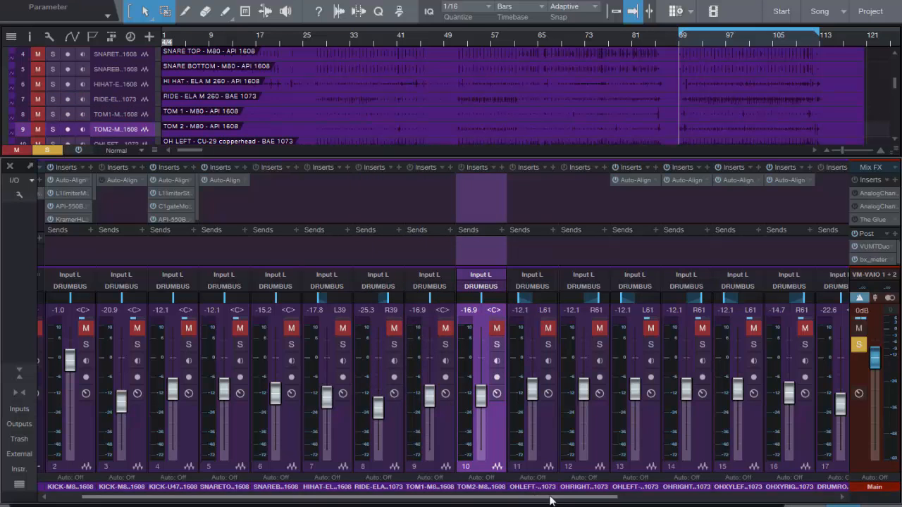
{"action": "left_click_drag", "start_coordinate": [550, 497], "coordinate": [643, 504]}
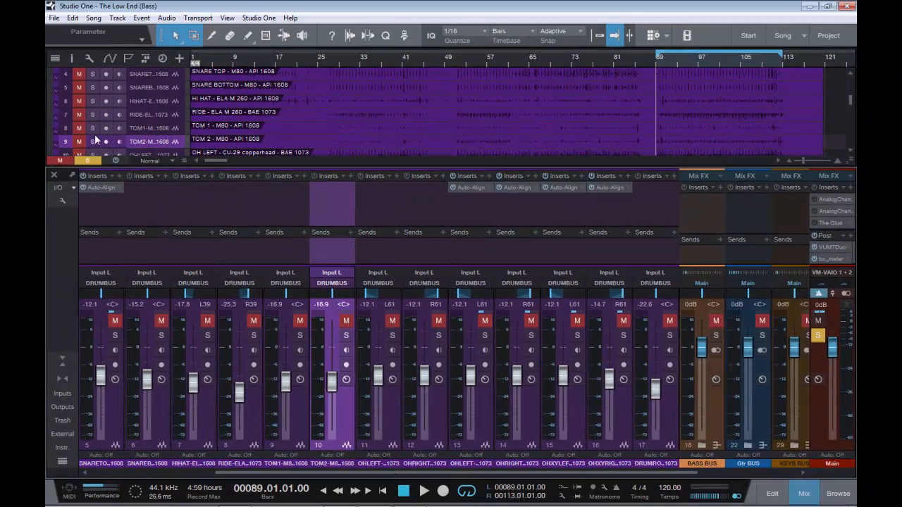
Step: Show the track list and select the left overhead track recorded with the CU-29 Copperhead
{"action": "left_click", "coordinate": [55, 58]}
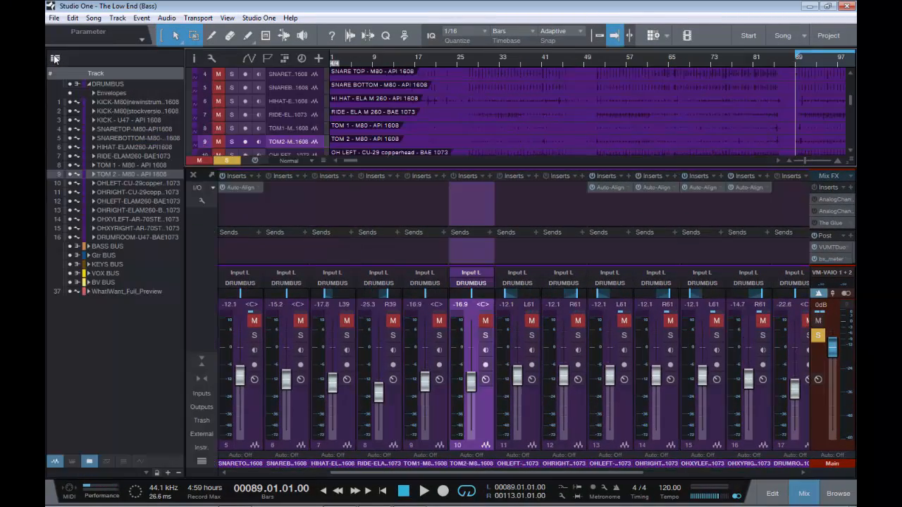
{"action": "left_click", "coordinate": [133, 182]}
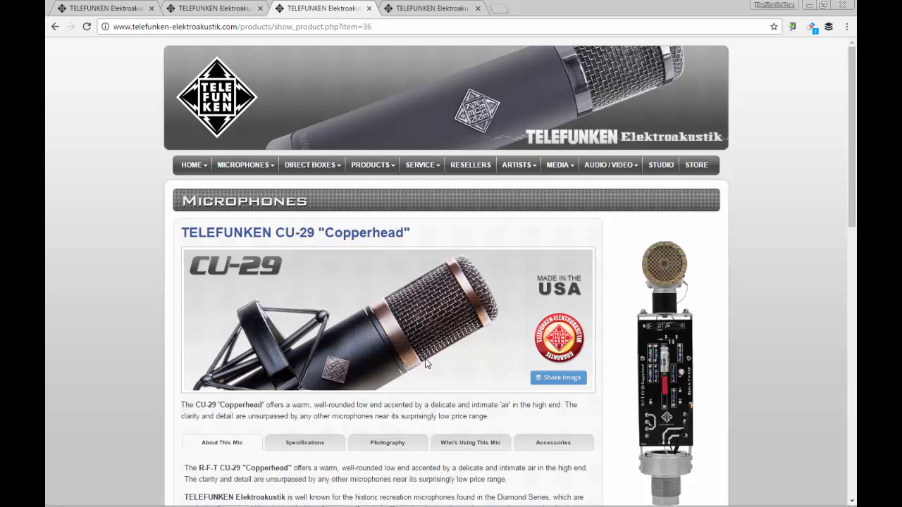
Step: Switch to the browser's Telefunken CU-29 "Copperhead" page and highlight "delicate and intimate 'air' in the high end" in the summary
{"action": "scroll", "coordinate": [209, 362], "scroll_direction": "down", "scroll_amount": 3}
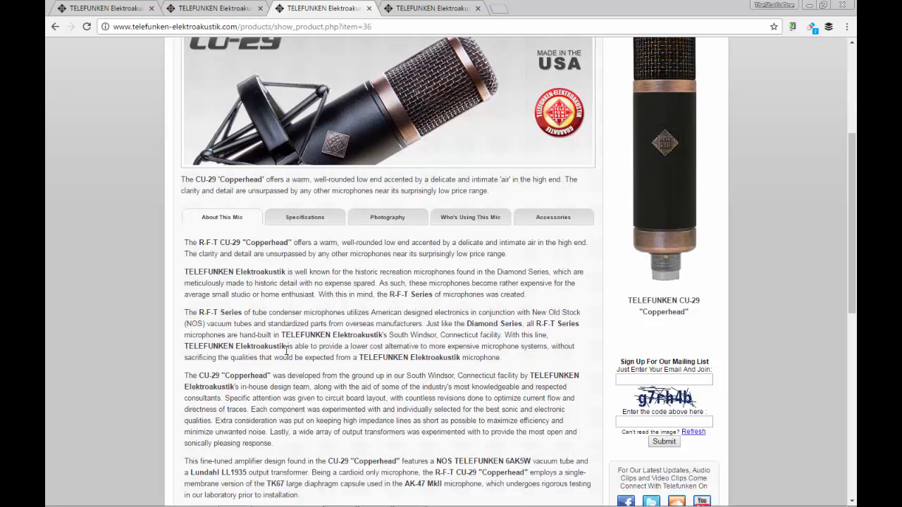
{"action": "scroll", "coordinate": [286, 351], "scroll_direction": "up", "scroll_amount": 3}
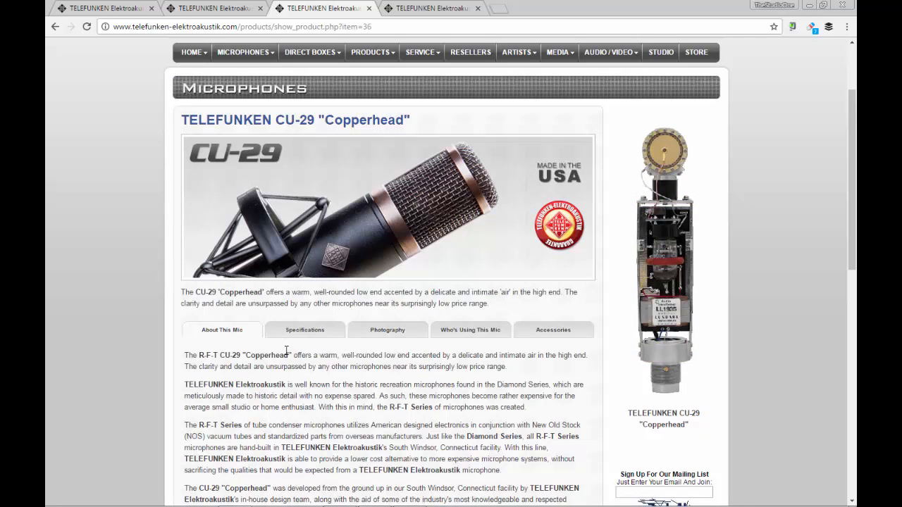
{"action": "scroll", "coordinate": [345, 381], "scroll_direction": "down", "scroll_amount": 3}
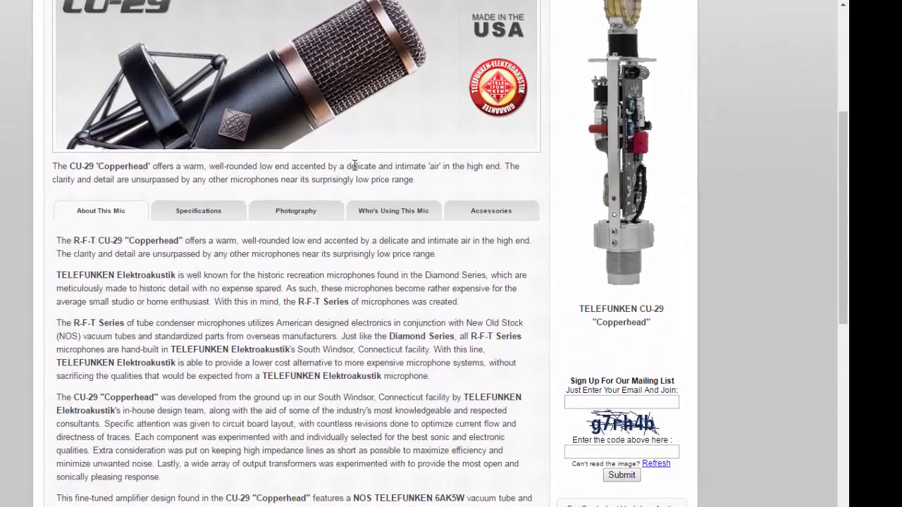
{"action": "left_click_drag", "start_coordinate": [349, 167], "coordinate": [487, 167]}
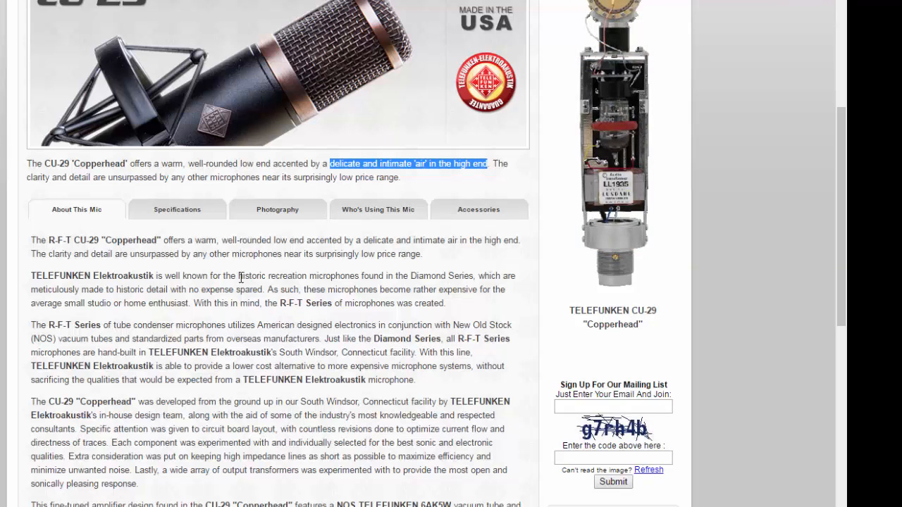
Step: Look through the CU-29's specifications, photography and user sections, ending back at the About This Mic description
{"action": "left_click", "coordinate": [185, 215]}
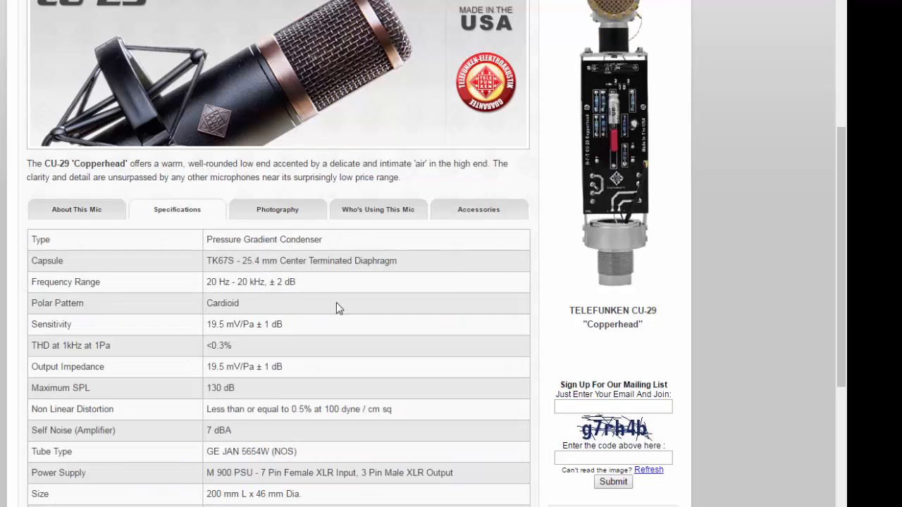
{"action": "left_click", "coordinate": [292, 214]}
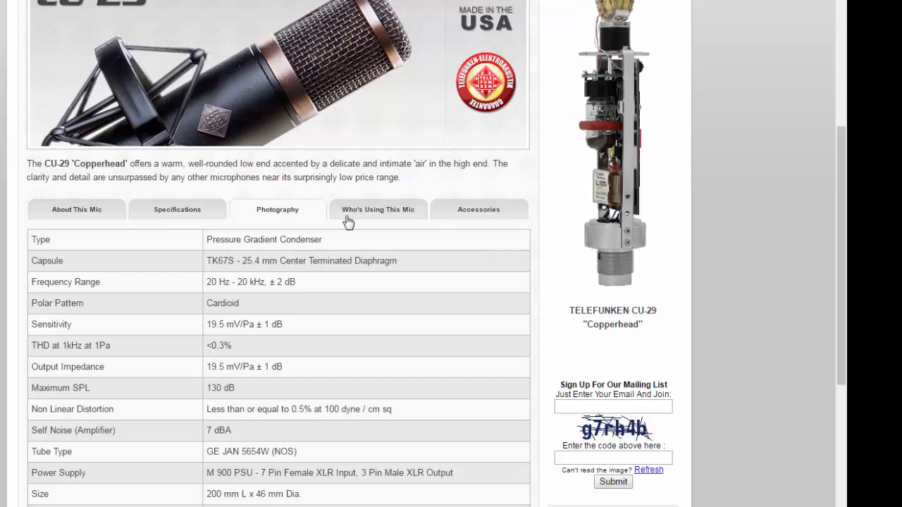
{"action": "left_click", "coordinate": [387, 216]}
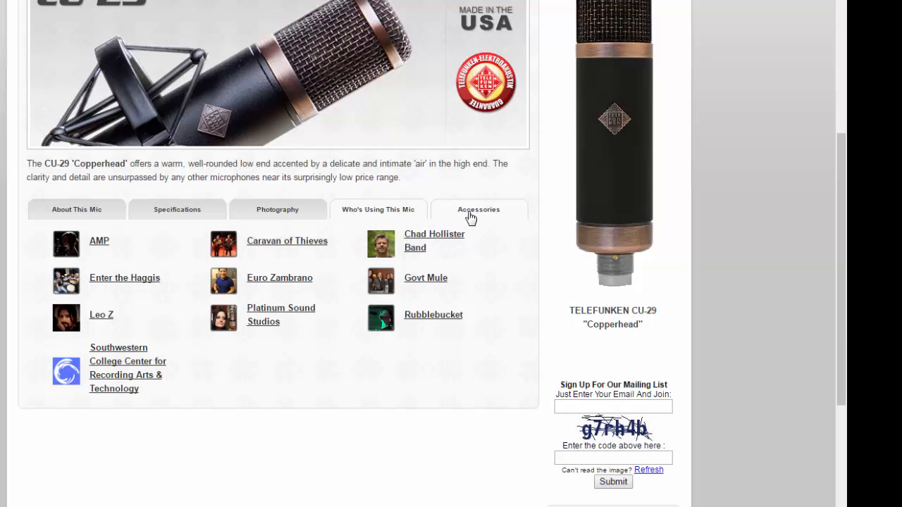
{"action": "left_click", "coordinate": [84, 210]}
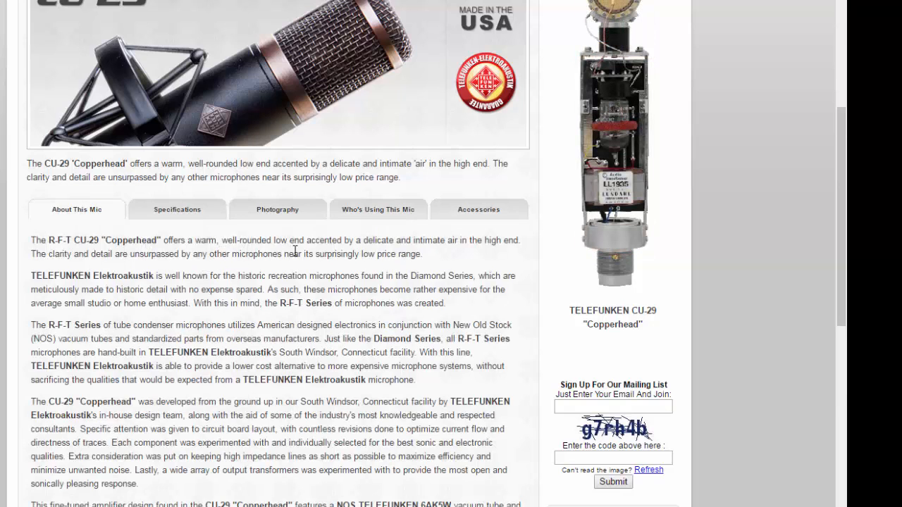
Step: Highlight "accented by a delicate and intimate air in the high end" in the description and skim the remaining text
{"action": "left_click_drag", "start_coordinate": [308, 240], "coordinate": [529, 244]}
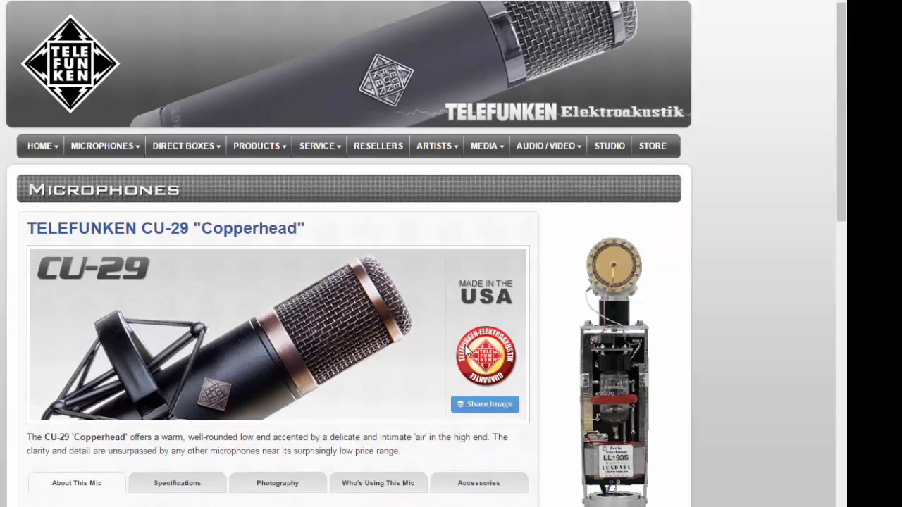
{"action": "scroll", "coordinate": [465, 350], "scroll_direction": "down", "scroll_amount": 6}
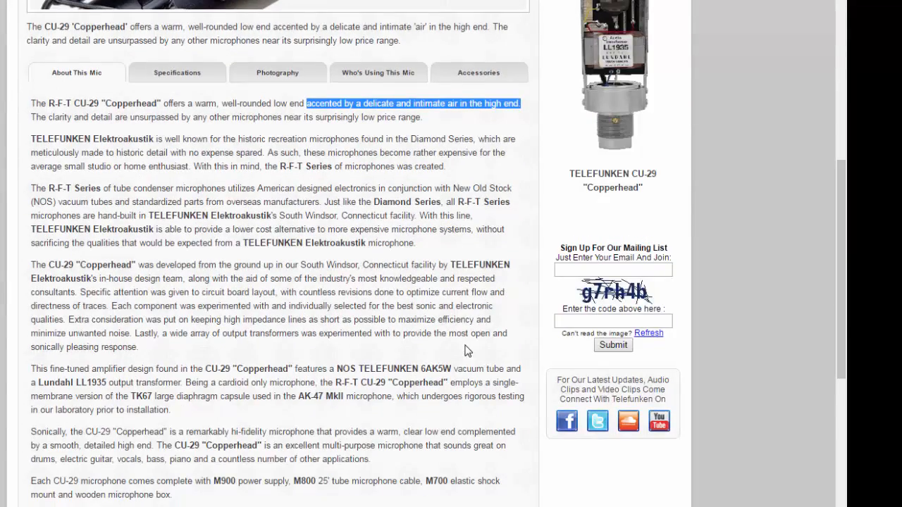
{"action": "scroll", "coordinate": [465, 350], "scroll_direction": "up", "scroll_amount": 2}
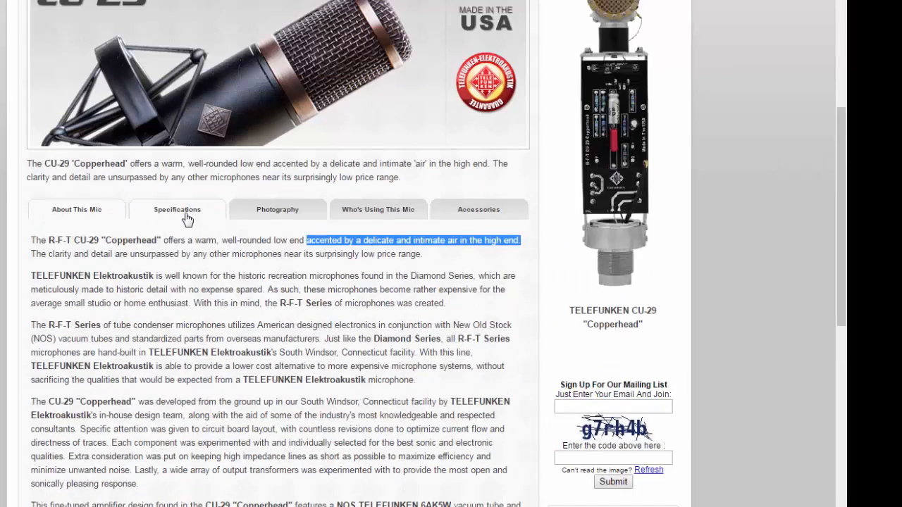
Step: Read through the full specifications table of the CU-29 microphone
{"action": "left_click", "coordinate": [186, 219]}
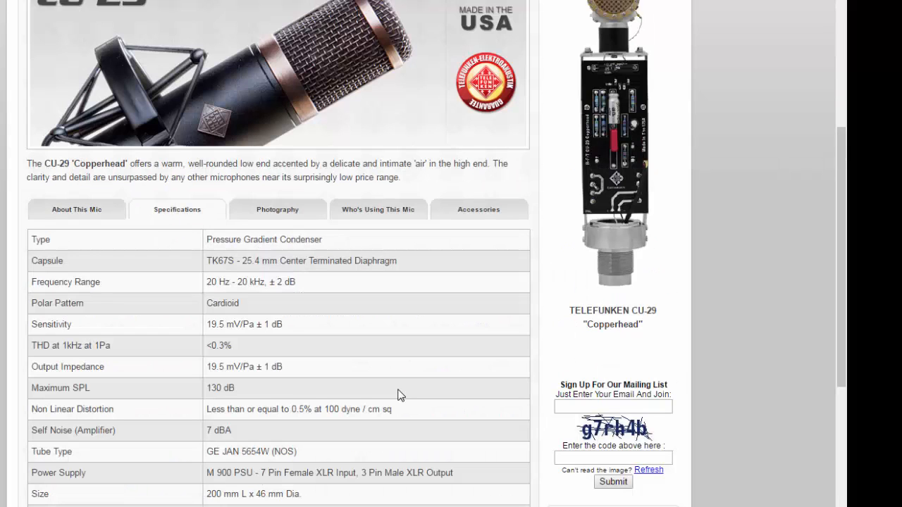
{"action": "scroll", "coordinate": [398, 394], "scroll_direction": "down", "scroll_amount": 4}
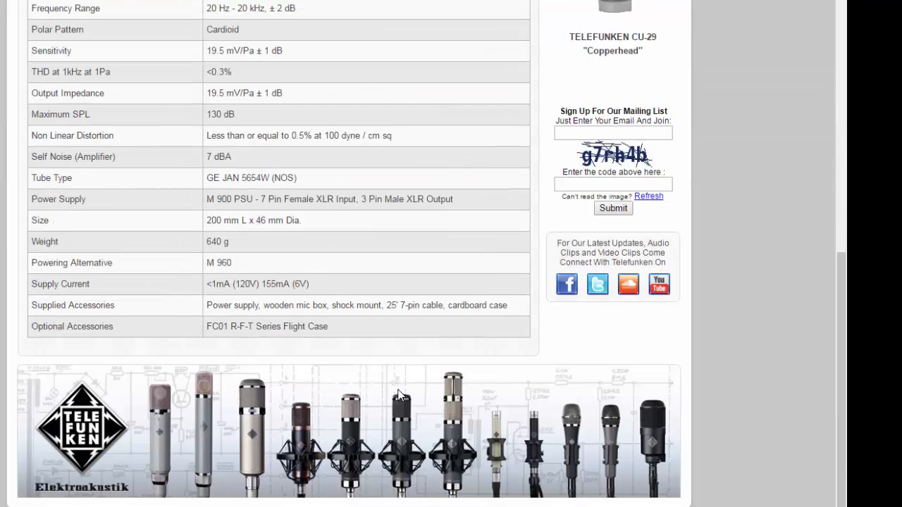
{"action": "scroll", "coordinate": [398, 395], "scroll_direction": "up", "scroll_amount": 5}
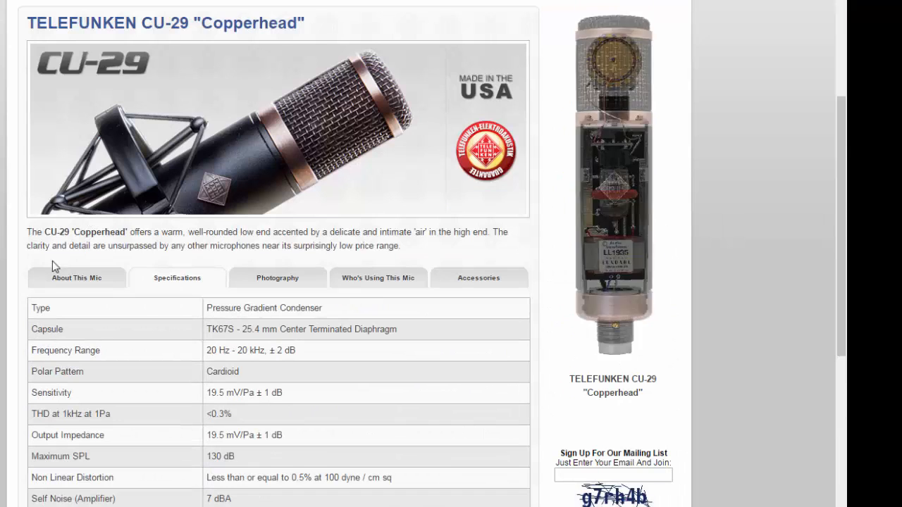
Step: Reopen the CU-29's About This Mic description and skim its paragraphs
{"action": "left_click", "coordinate": [70, 279]}
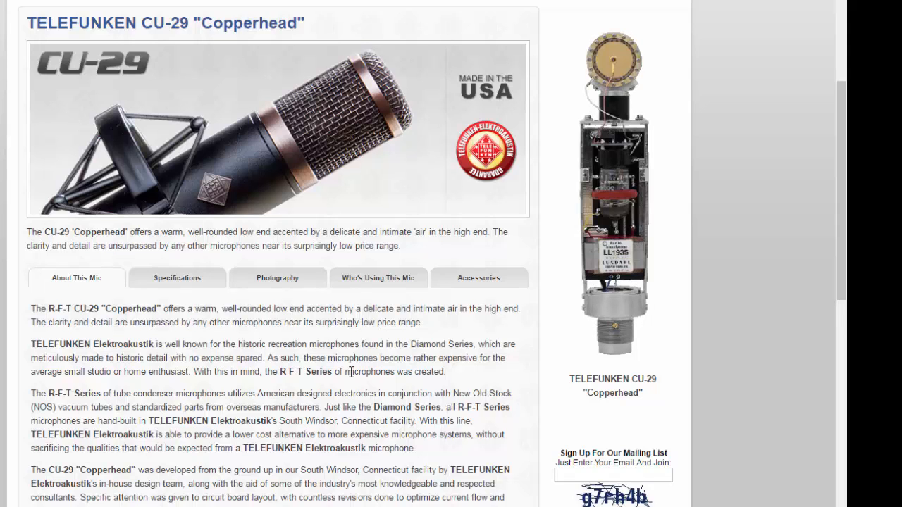
{"action": "scroll", "coordinate": [359, 363], "scroll_direction": "down", "scroll_amount": 2}
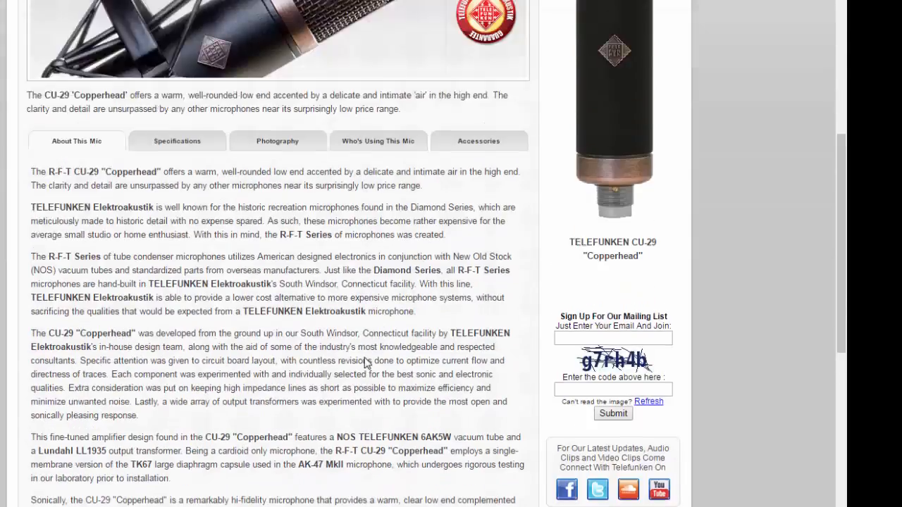
{"action": "scroll", "coordinate": [365, 359], "scroll_direction": "up", "scroll_amount": 2}
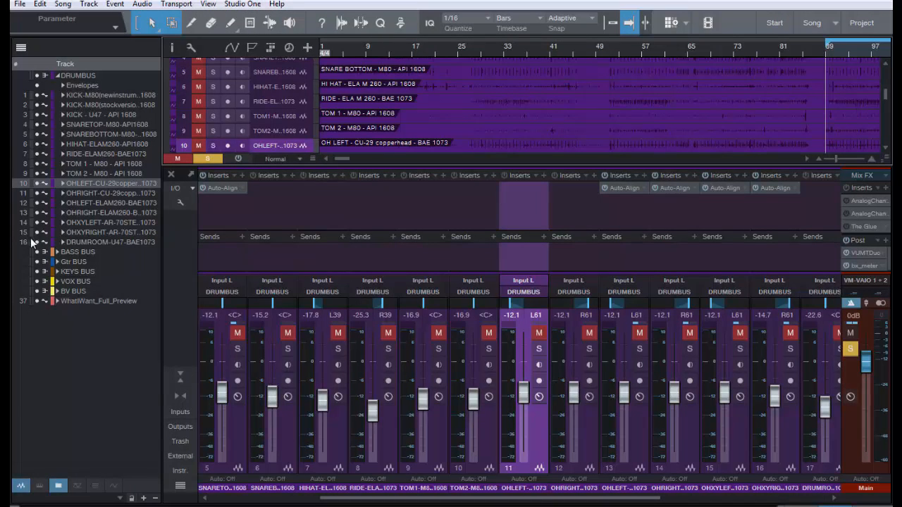
Step: Return to Studio One and select the OHLEFT-ELAM260-BAE1073 track in the track list
{"action": "left_click", "coordinate": [107, 202]}
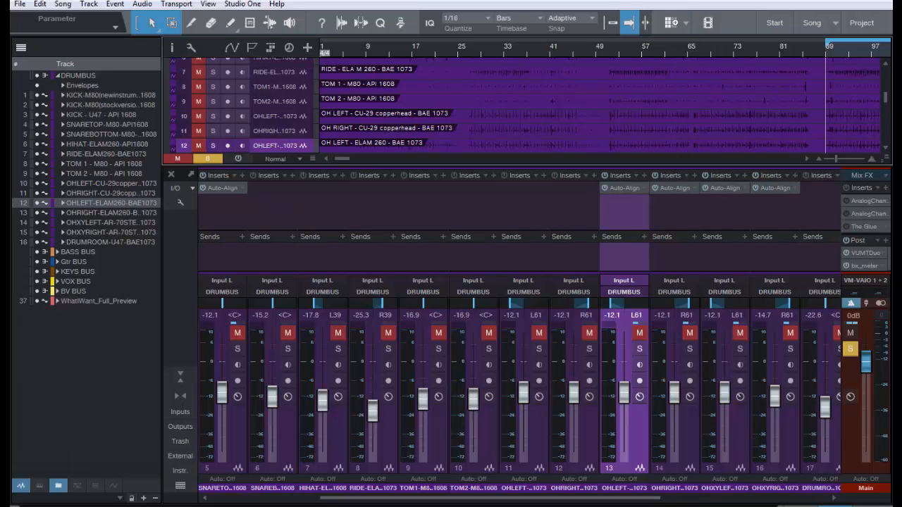
Step: Open the Telefunken ELA M 260 page in the browser, highlight "acoustic and classical recording tube mics" and read the description
{"action": "key", "text": "alt+Tab"}
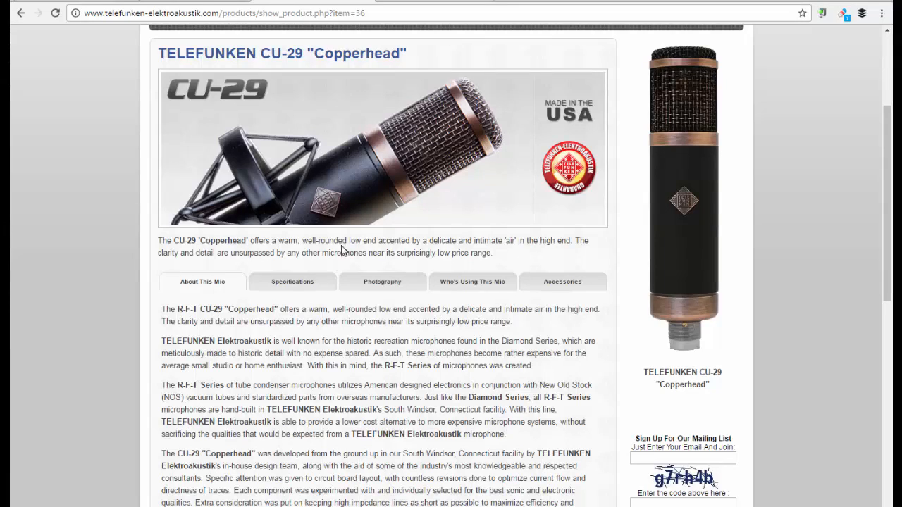
{"action": "left_click", "coordinate": [208, 2]}
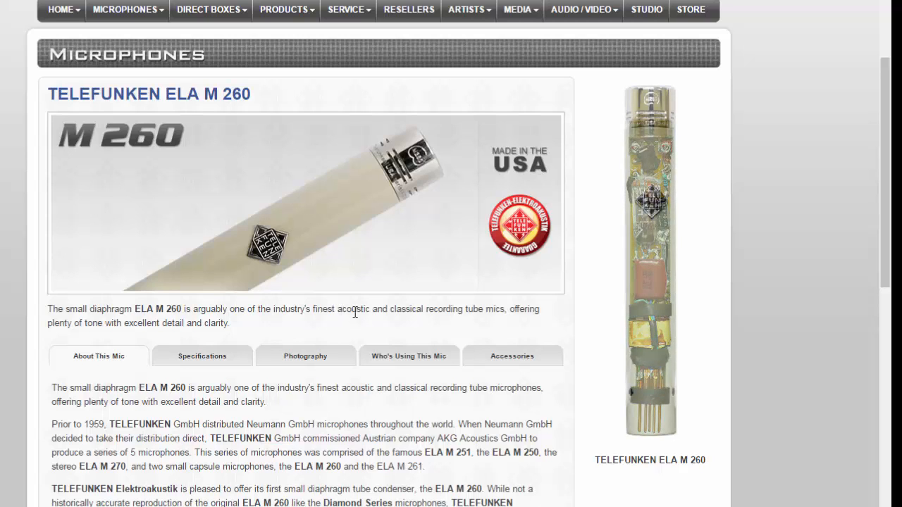
{"action": "left_click_drag", "start_coordinate": [355, 312], "coordinate": [504, 312]}
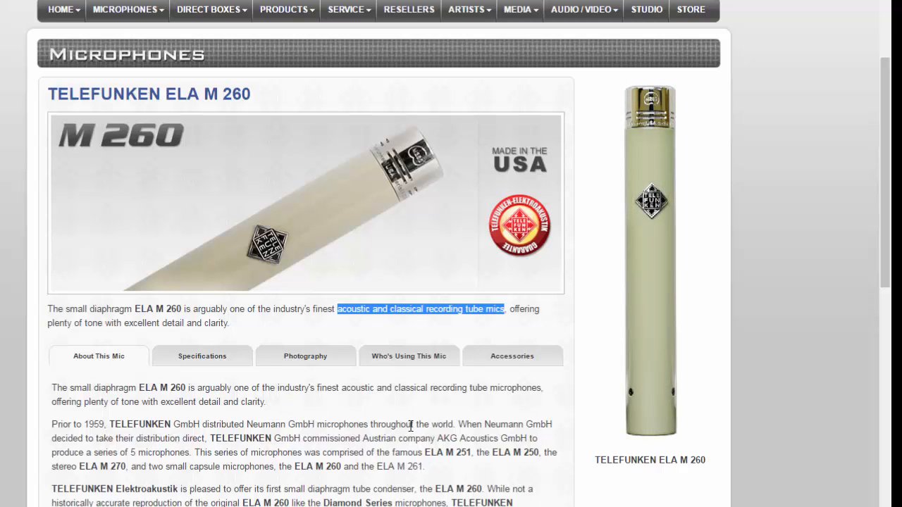
{"action": "scroll", "coordinate": [411, 426], "scroll_direction": "down", "scroll_amount": 5}
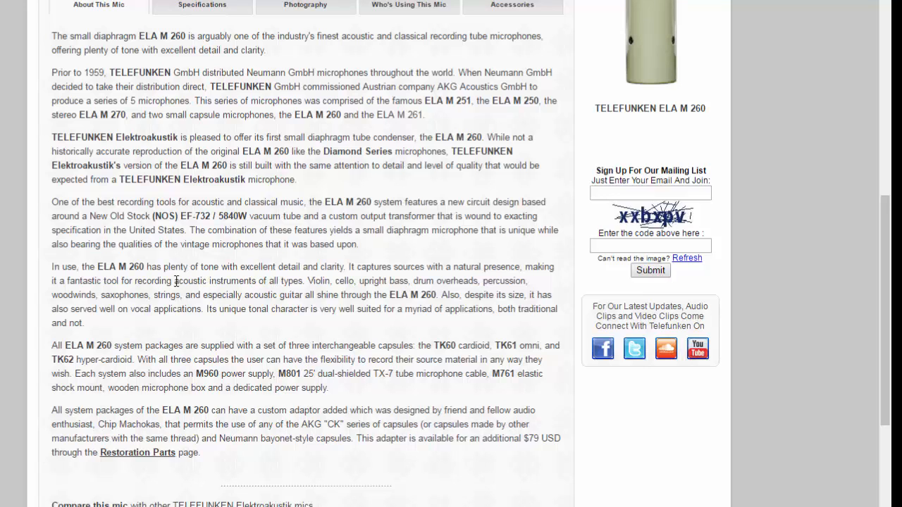
Step: Highlight the ELA M 260 passage on acoustic instruments and drum overheads, and locate the microphone's left and right overhead tracks in Studio One
{"action": "left_click_drag", "start_coordinate": [176, 281], "coordinate": [481, 280]}
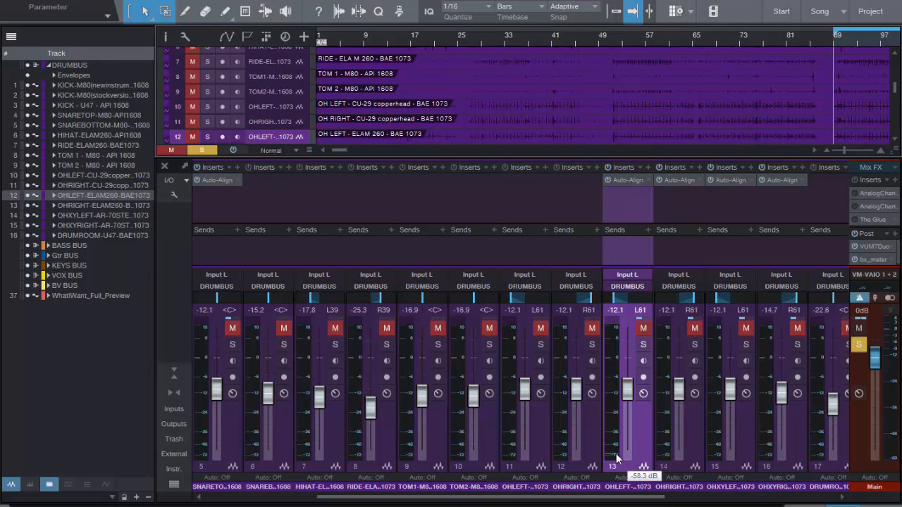
{"action": "left_click", "coordinate": [91, 204]}
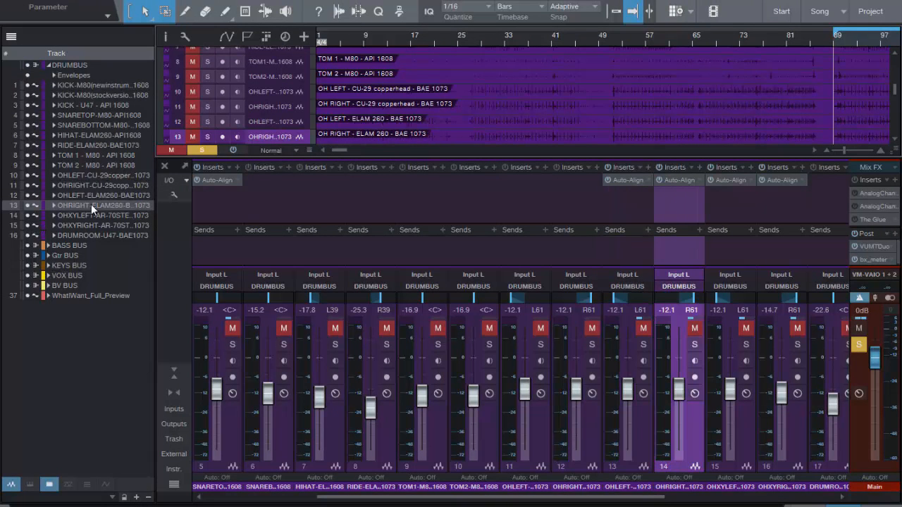
{"action": "left_click", "coordinate": [94, 195]}
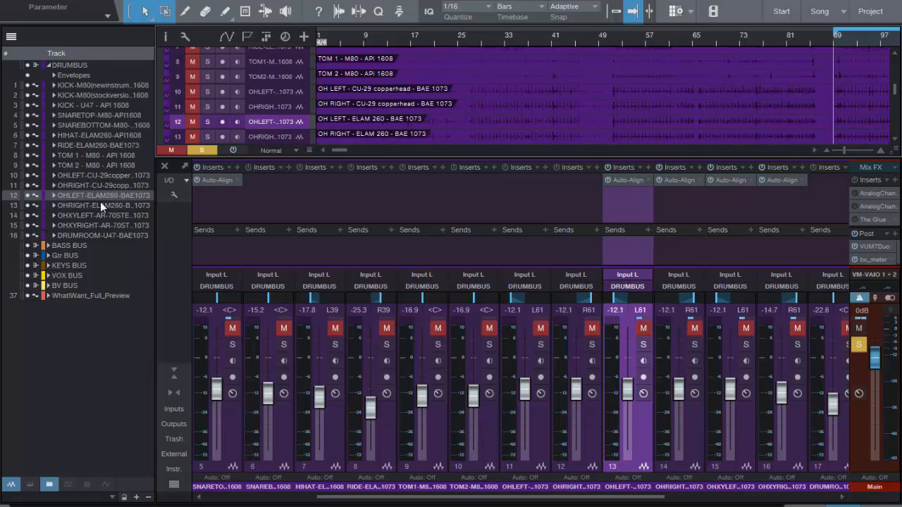
{"action": "left_click", "coordinate": [100, 205]}
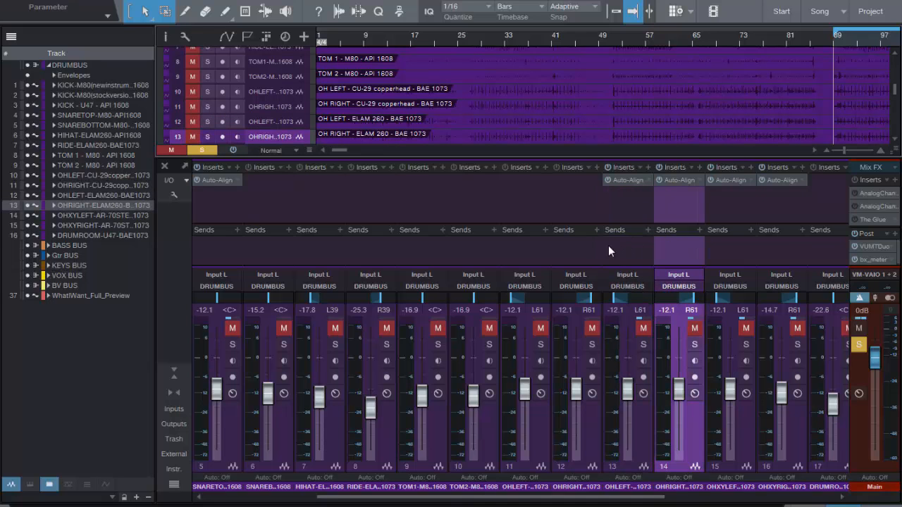
Step: Within the drum bus, solo only the left and right ELA M 260 overhead channels
{"action": "left_click", "coordinate": [296, 501]}
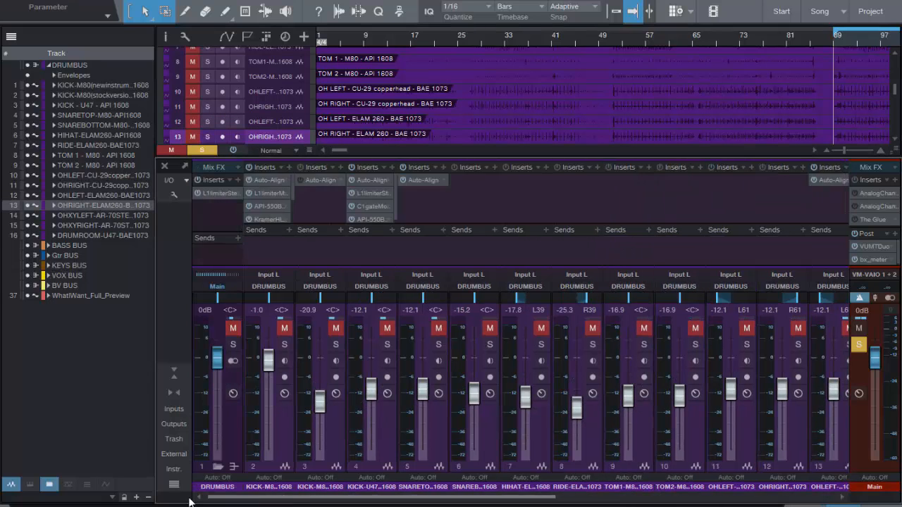
{"action": "left_click", "coordinate": [234, 345]}
{"action": "left_click_drag", "start_coordinate": [297, 500], "coordinate": [418, 506]}
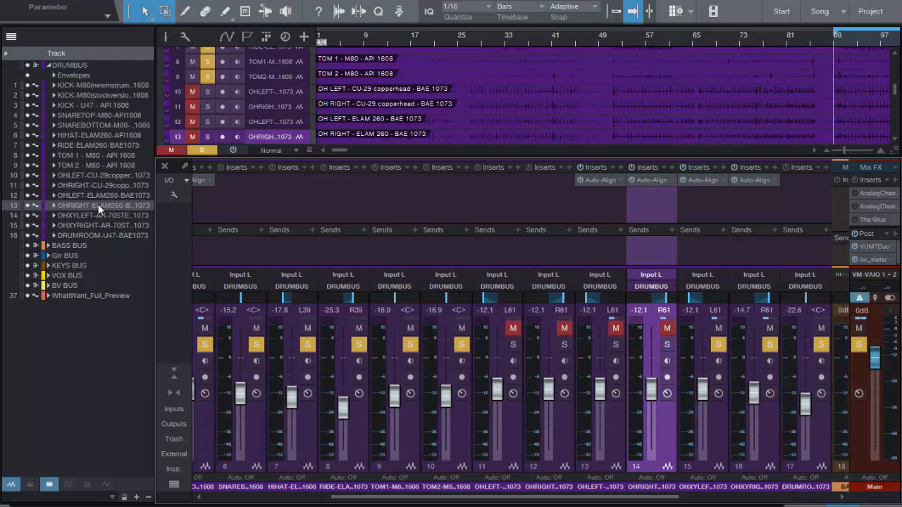
{"action": "left_click", "coordinate": [104, 194]}
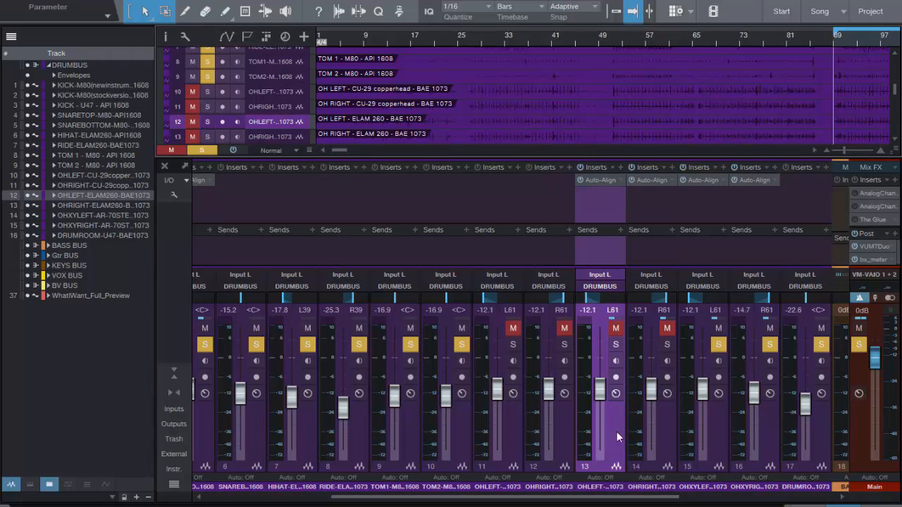
{"action": "left_click", "coordinate": [617, 344]}
{"action": "left_click", "coordinate": [666, 345]}
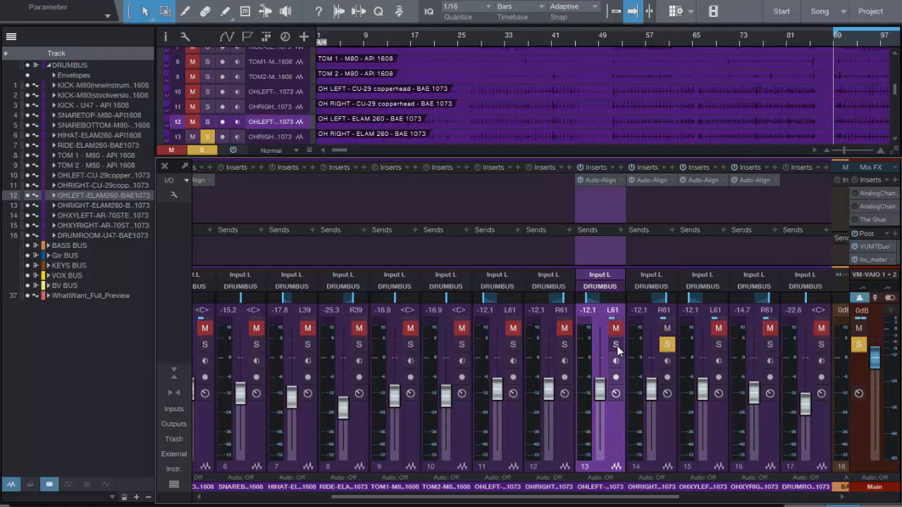
{"action": "left_click", "coordinate": [616, 344]}
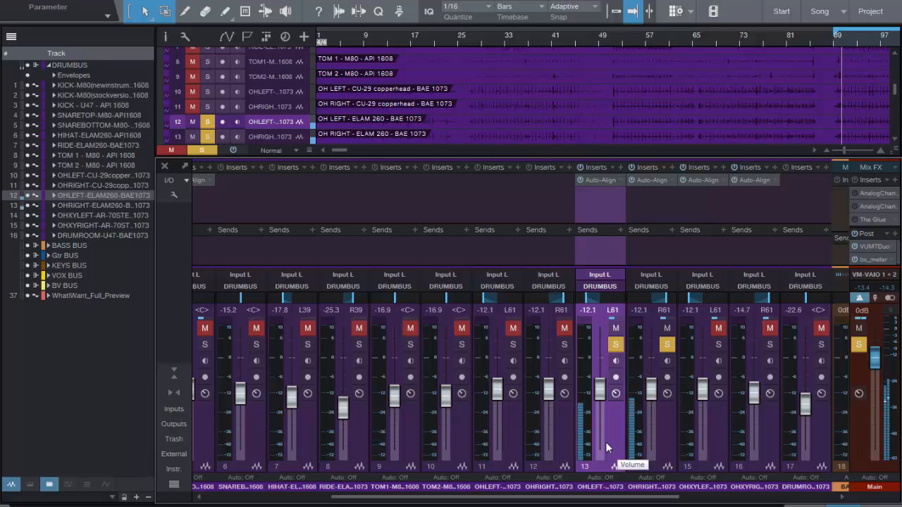
Step: Audition the left and right ELA M 260 overheads together at -1.2 dB, and return both faders to -12.1 dB
{"action": "left_click", "coordinate": [665, 442]}
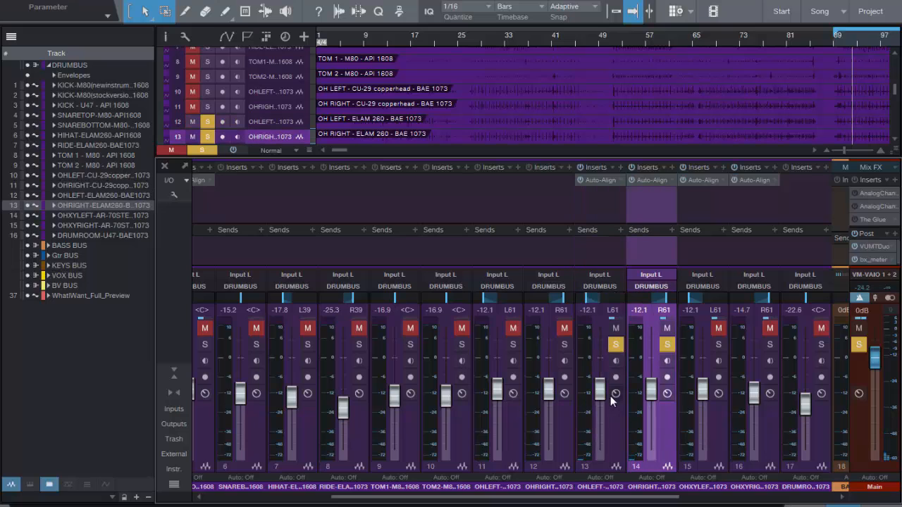
{"action": "left_click", "coordinate": [612, 436], "text": "shift"}
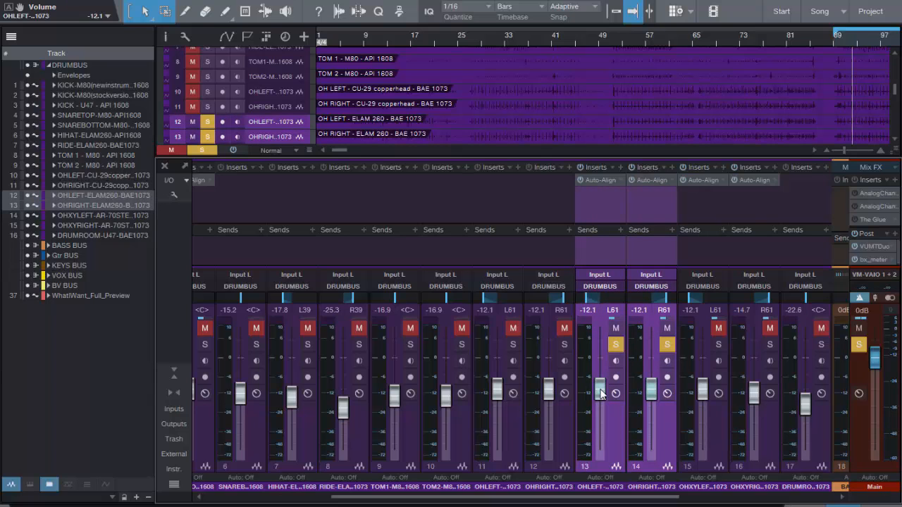
{"action": "left_click_drag", "start_coordinate": [600, 392], "coordinate": [600, 365]}
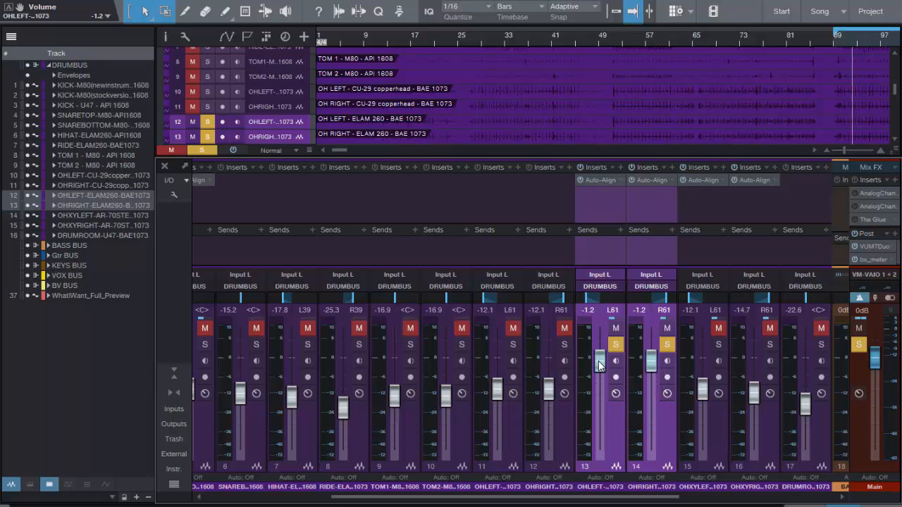
{"action": "key", "text": "space"}
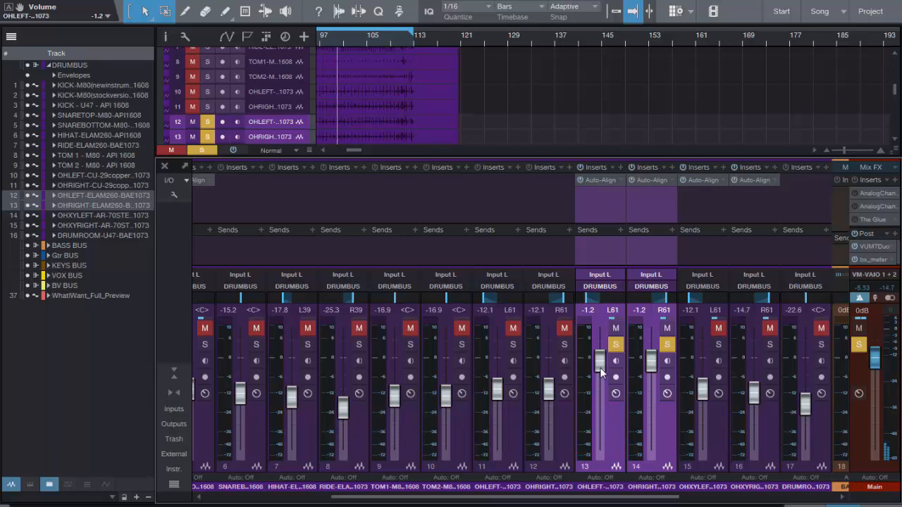
{"action": "left_click_drag", "start_coordinate": [600, 365], "coordinate": [599, 394]}
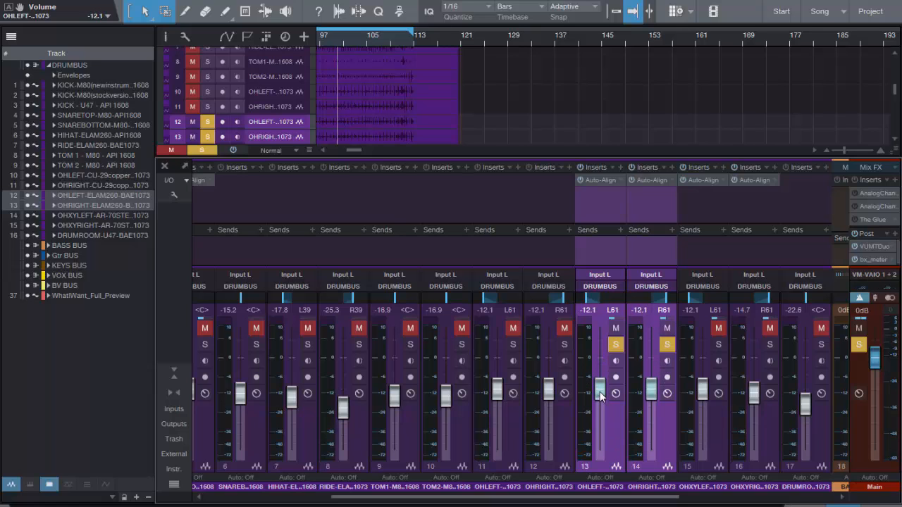
Step: Solo the left and right CU-29 copperhead overheads and mute the ELA M 260 pair
{"action": "left_click", "coordinate": [513, 344]}
{"action": "left_click", "coordinate": [565, 344]}
{"action": "left_click", "coordinate": [613, 344]}
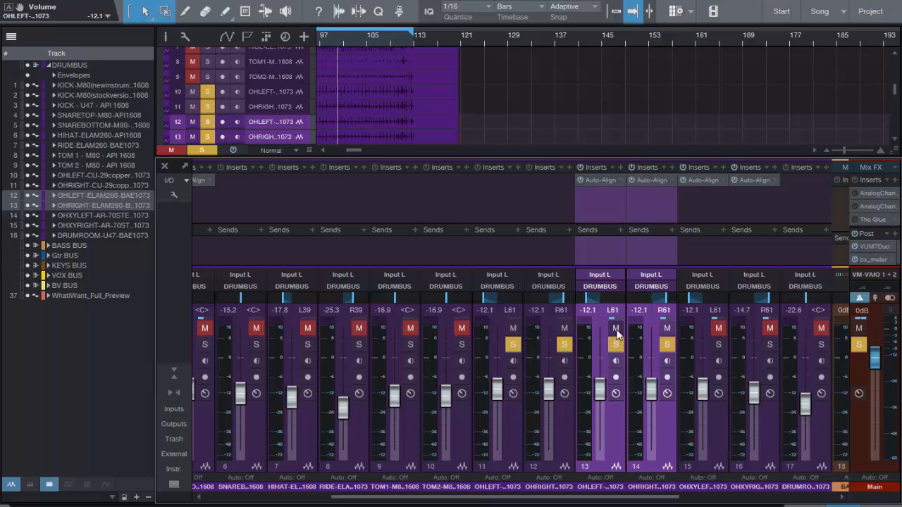
{"action": "left_click", "coordinate": [615, 329]}
Step: Raise the left and right CU-29 overhead faders together to -2.3 dB and play the pair back
{"action": "left_click", "coordinate": [510, 424]}
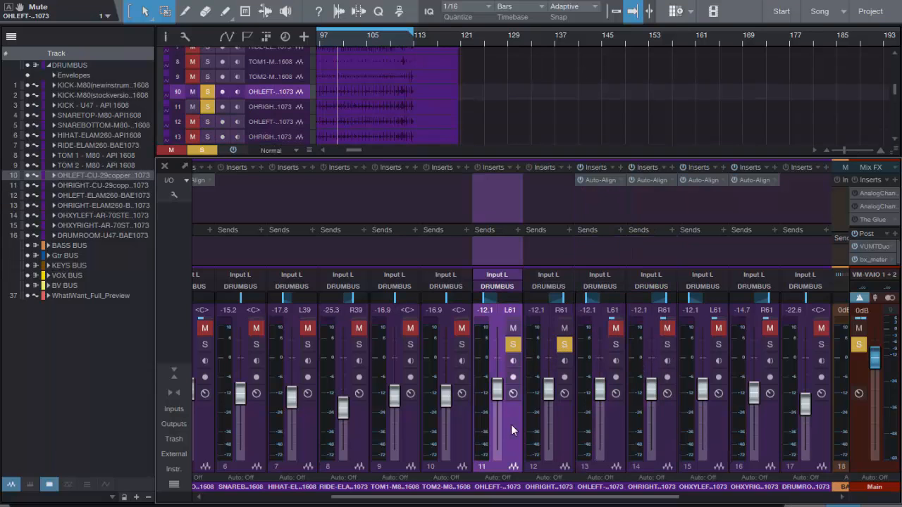
{"action": "left_click", "coordinate": [560, 438], "text": "shift"}
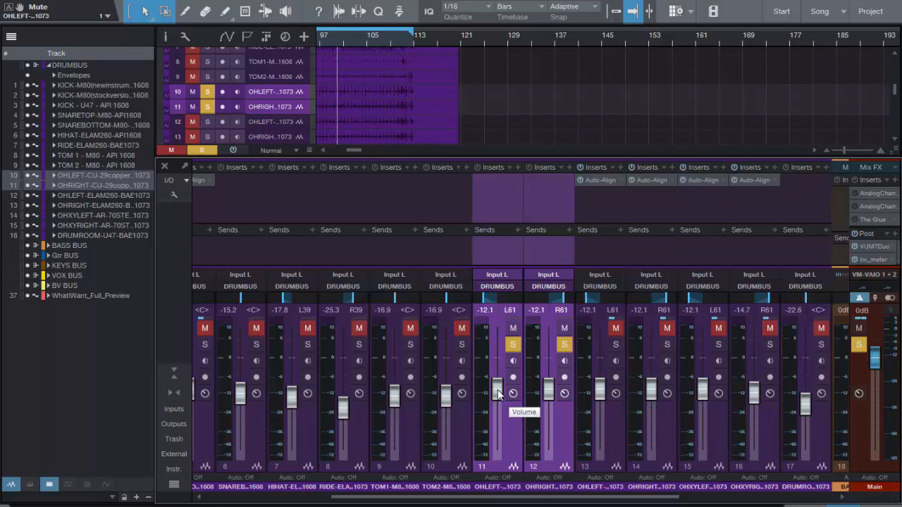
{"action": "left_click_drag", "start_coordinate": [499, 393], "coordinate": [497, 368]}
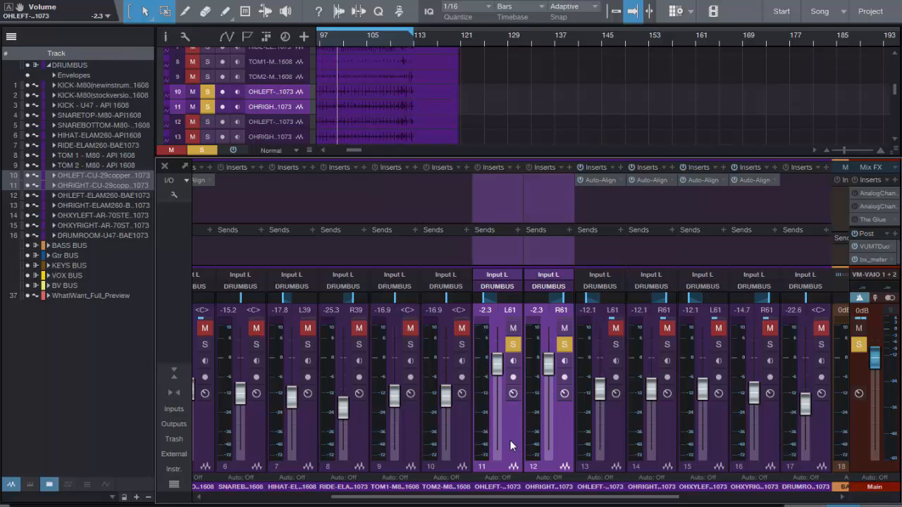
{"action": "key", "text": "space"}
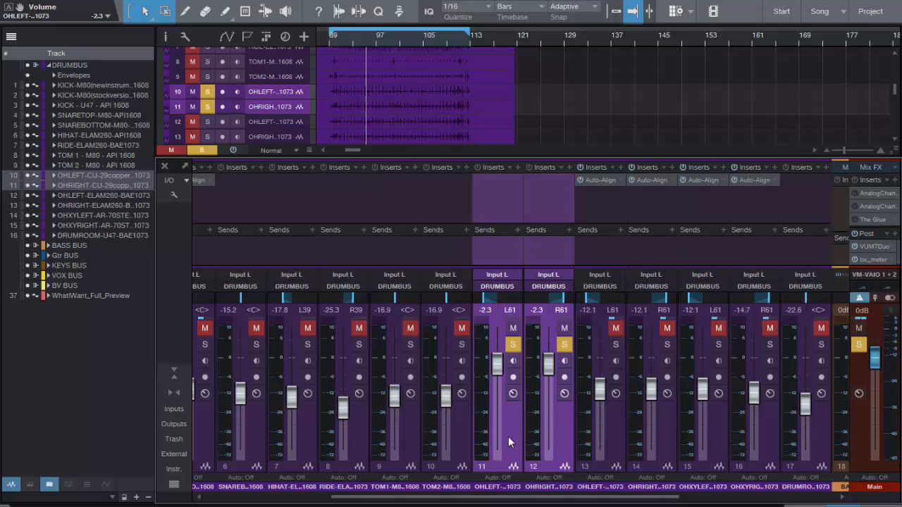
Step: Clear the solo on the CU-29 overheads and solo the left and right AR-70 XY overheads
{"action": "left_click", "coordinate": [515, 347]}
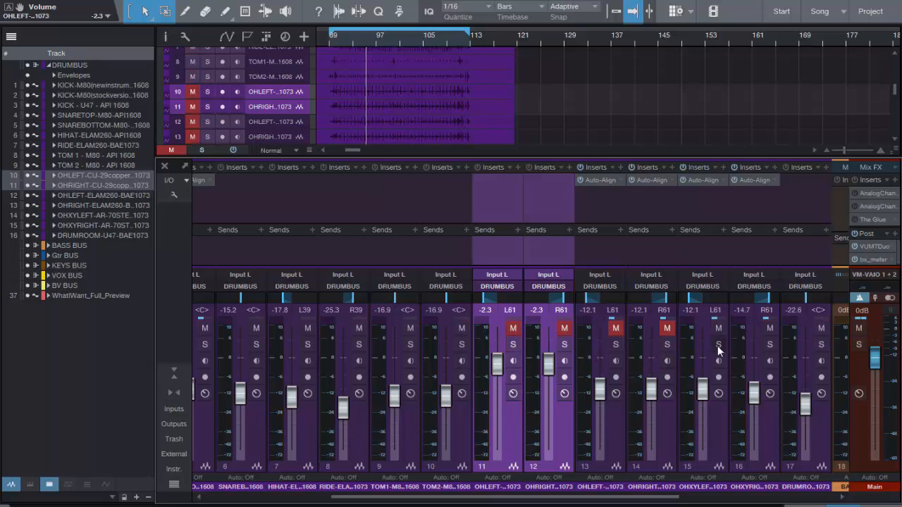
{"action": "left_click", "coordinate": [707, 487]}
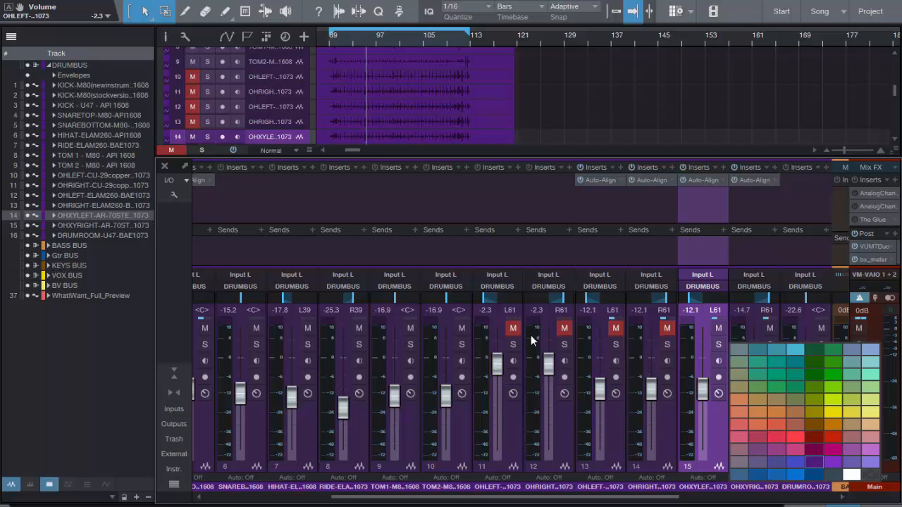
{"action": "left_click", "coordinate": [718, 441]}
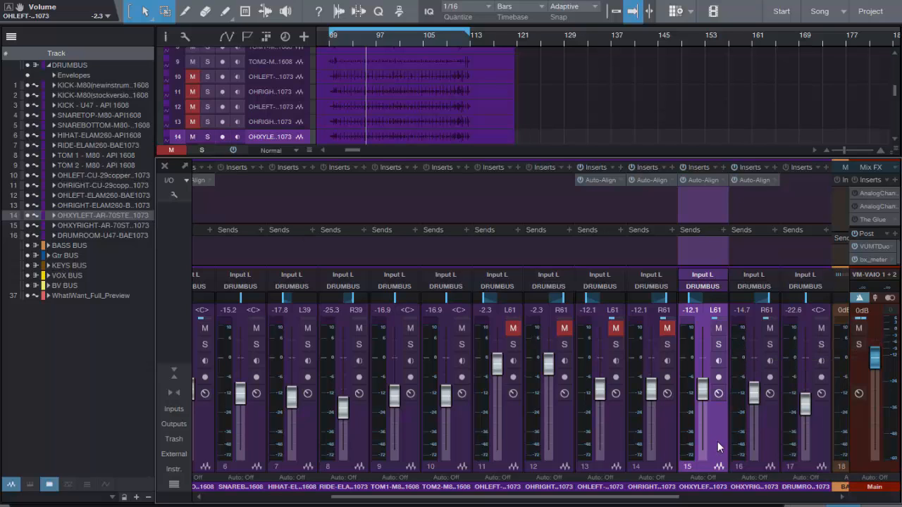
{"action": "left_click", "coordinate": [719, 345]}
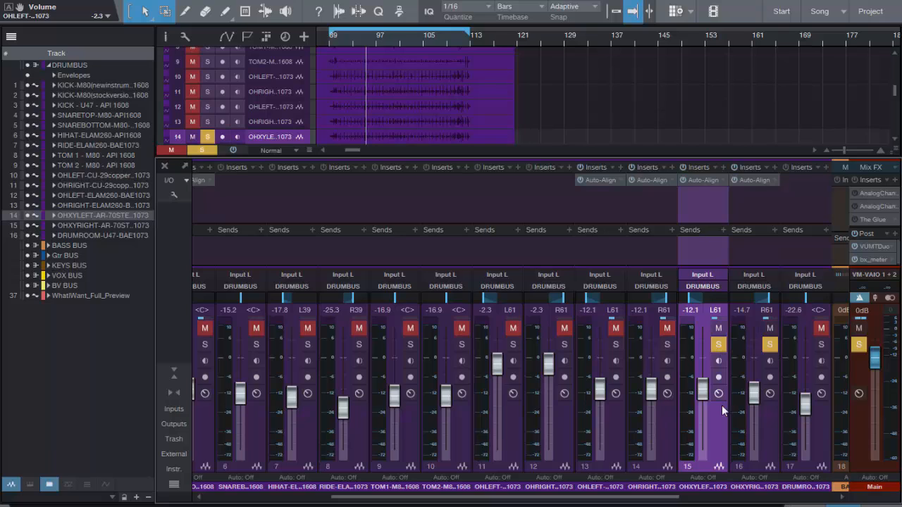
Step: Raise the left and right AR-70 XY overhead faders to -2.7 dB each and play the pair back
{"action": "left_click_drag", "start_coordinate": [702, 397], "coordinate": [702, 375]}
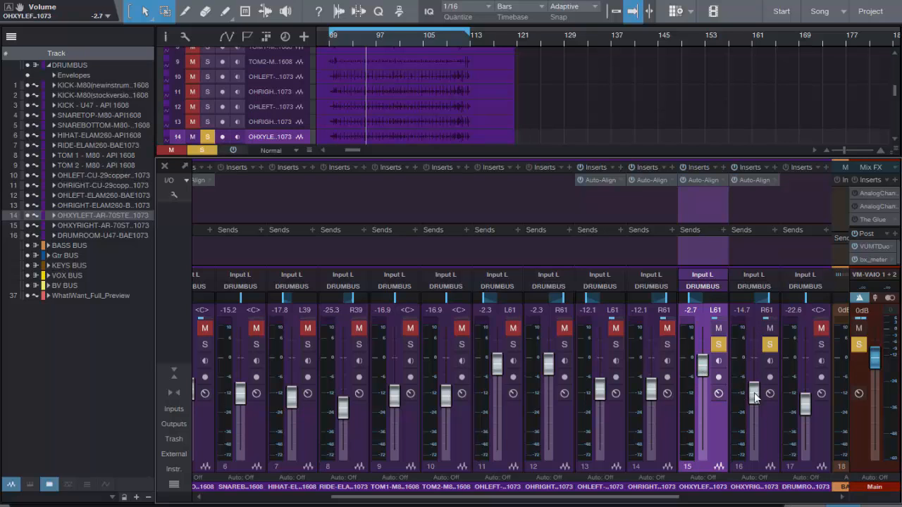
{"action": "left_click_drag", "start_coordinate": [754, 398], "coordinate": [752, 373]}
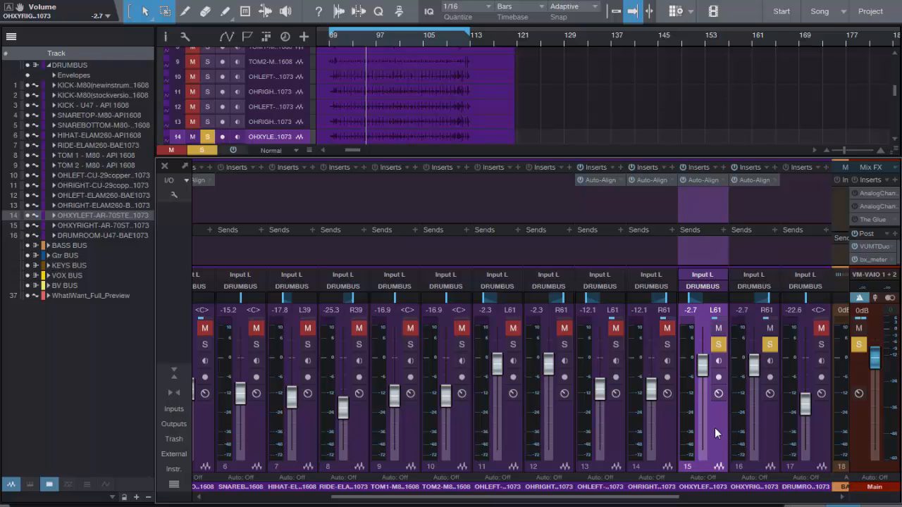
{"action": "key", "text": "space"}
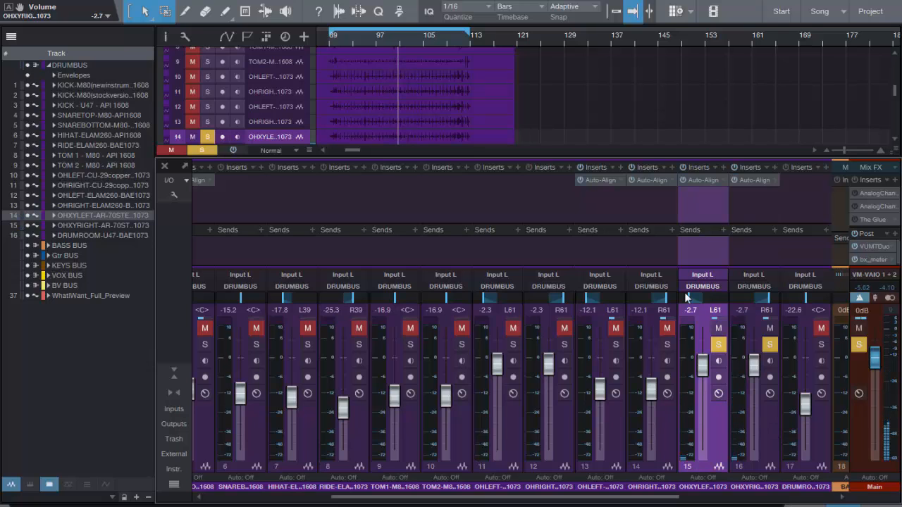
Step: Clear the solo on the AR-70 XY overheads, and switch the whole drum bus solo on and off again
{"action": "left_click", "coordinate": [717, 344]}
{"action": "key", "text": "s"}
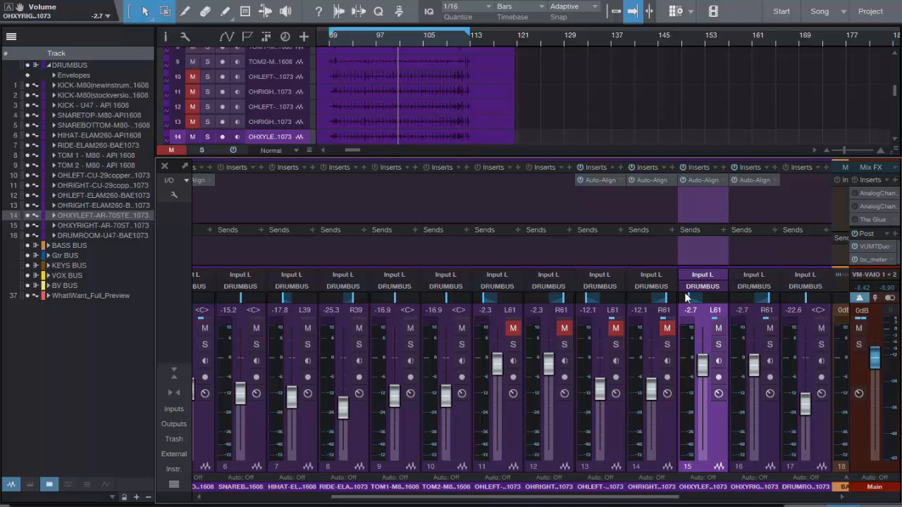
{"action": "scroll", "coordinate": [684, 297], "scroll_direction": "left", "scroll_amount": 5}
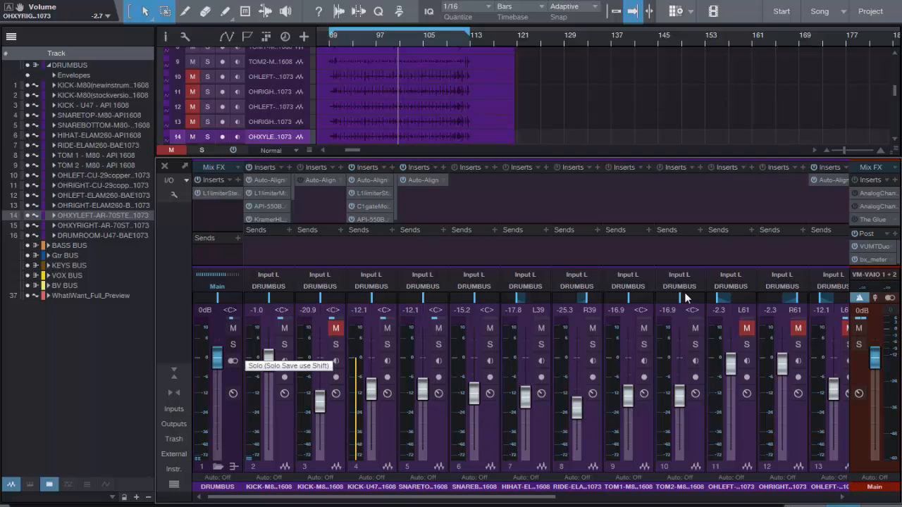
{"action": "left_click", "coordinate": [233, 345]}
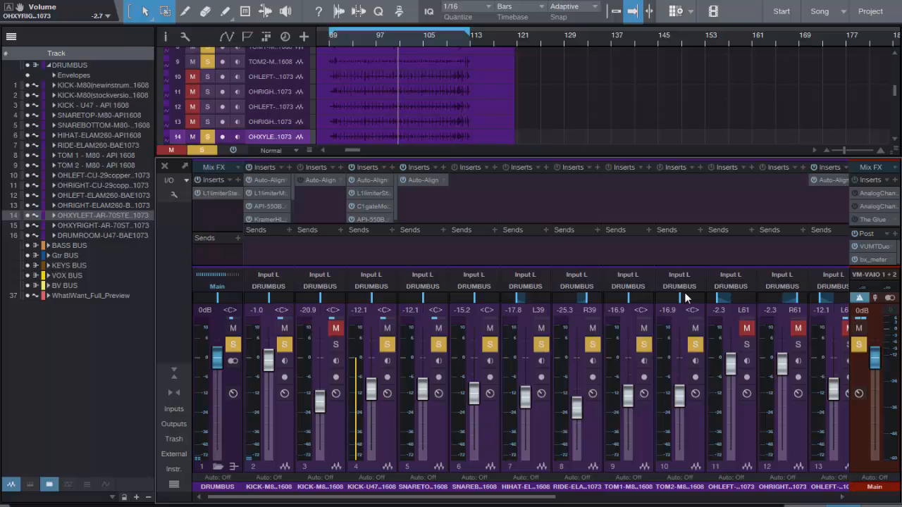
{"action": "left_click", "coordinate": [233, 344]}
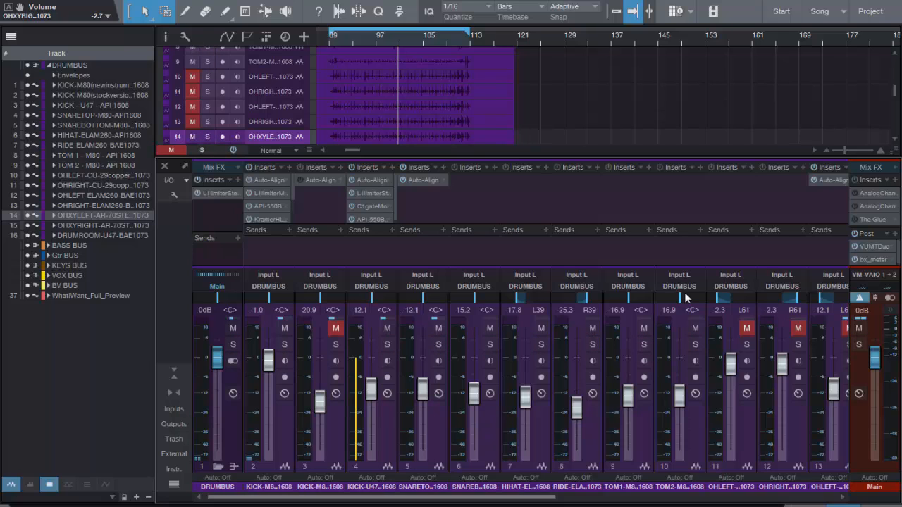
Step: Unmute the left and right ELA M 260 overheads and mute the AR-70 XY pair
{"action": "scroll", "coordinate": [687, 298], "scroll_direction": "right", "scroll_amount": 3}
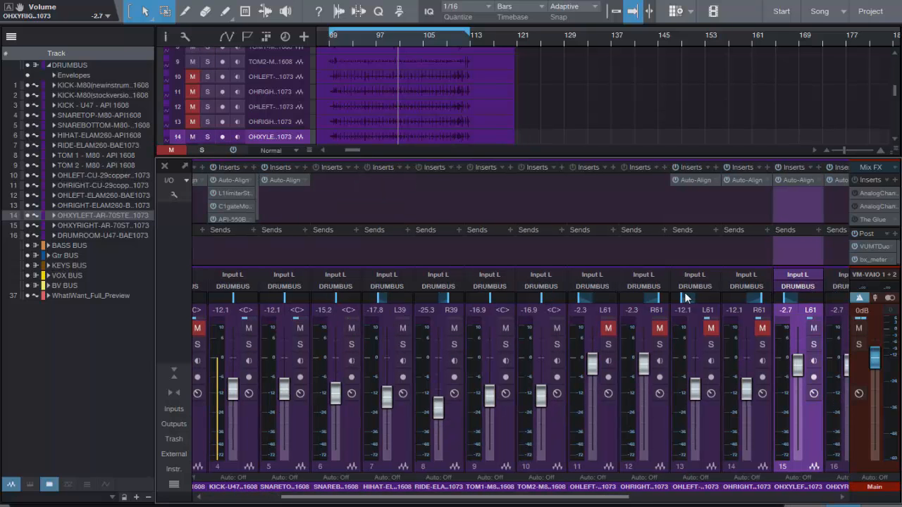
{"action": "scroll", "coordinate": [687, 298], "scroll_direction": "right", "scroll_amount": 3}
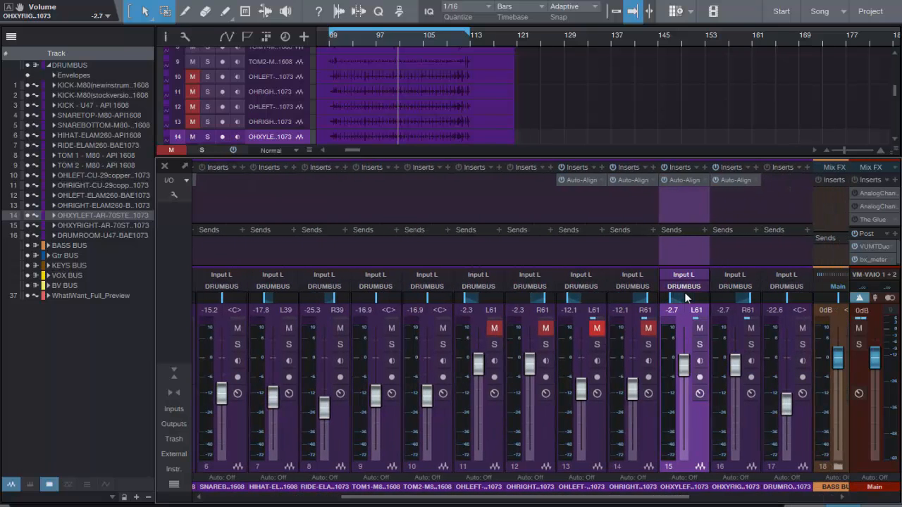
{"action": "left_click", "coordinate": [597, 328]}
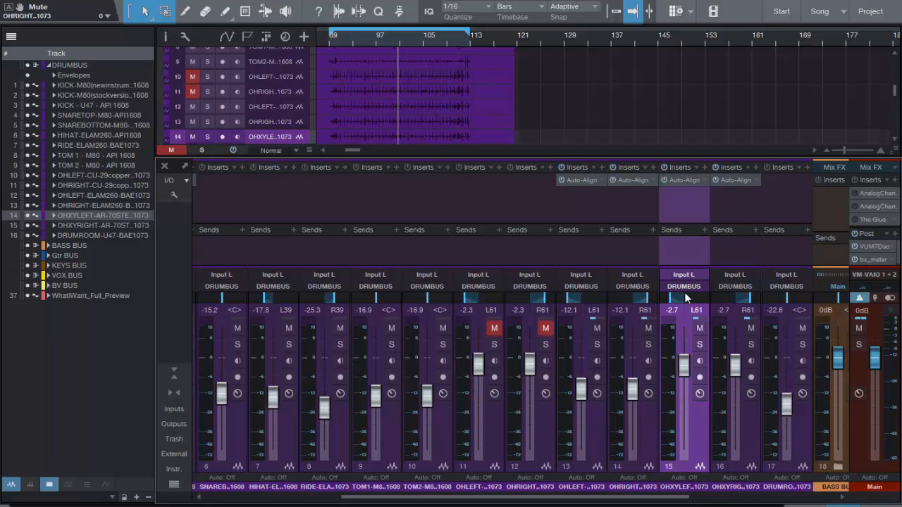
{"action": "key", "text": "m"}
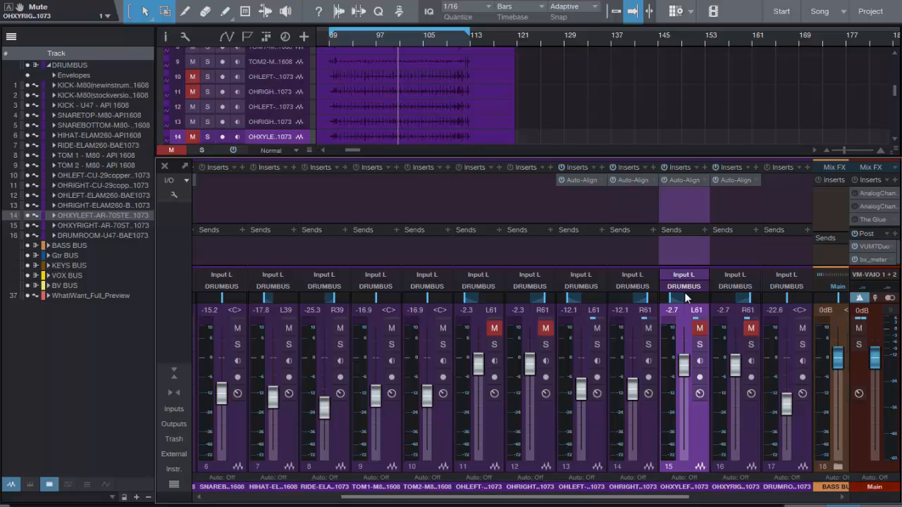
{"action": "scroll", "coordinate": [685, 297], "scroll_direction": "left", "scroll_amount": 5}
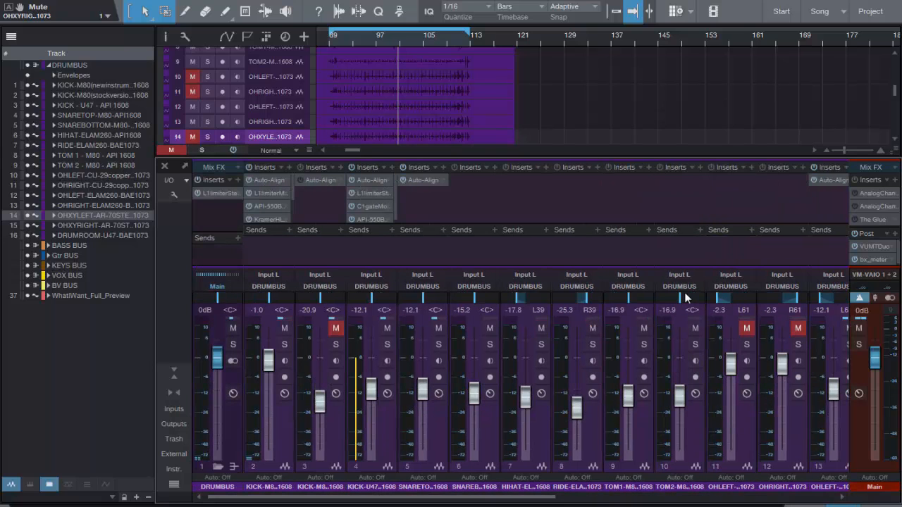
Step: Collapse the drum bus, solo the WhatIWant_Full_Preview track and play it from the loop start
{"action": "key", "text": "Left"}
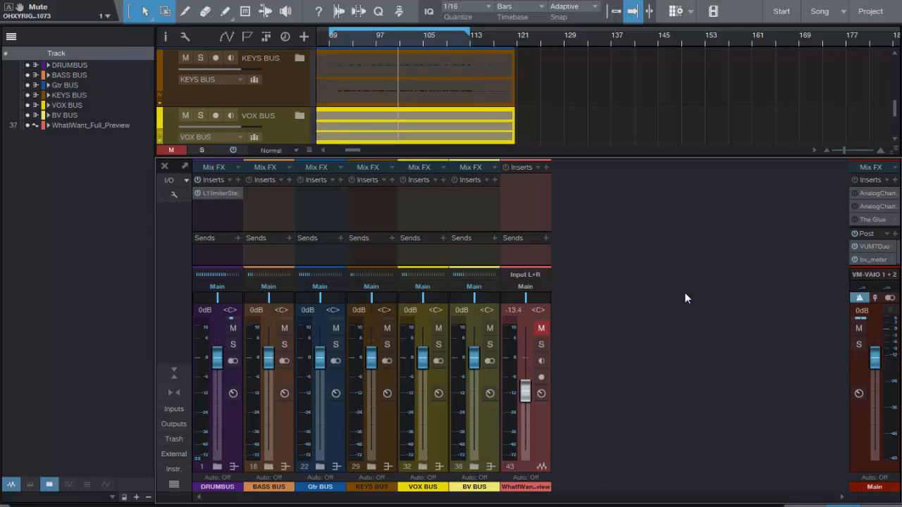
{"action": "key", "text": "KP_1"}
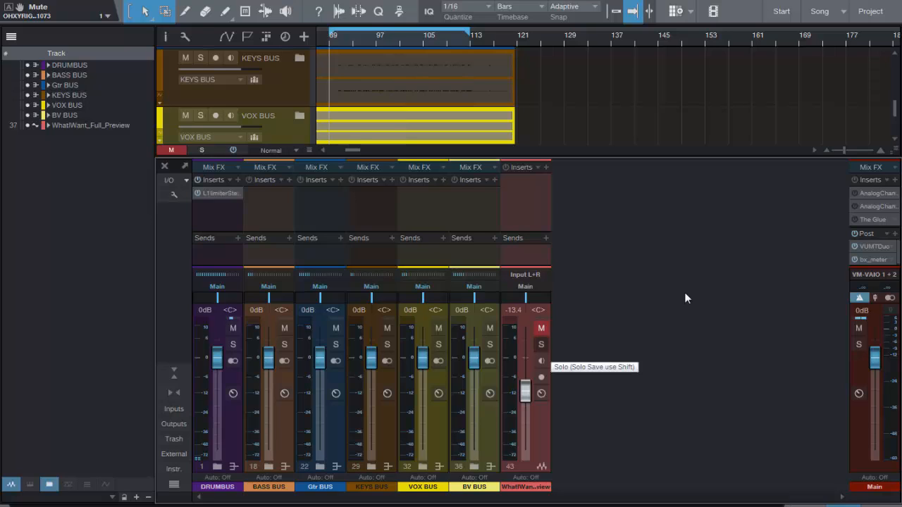
{"action": "key", "text": "s"}
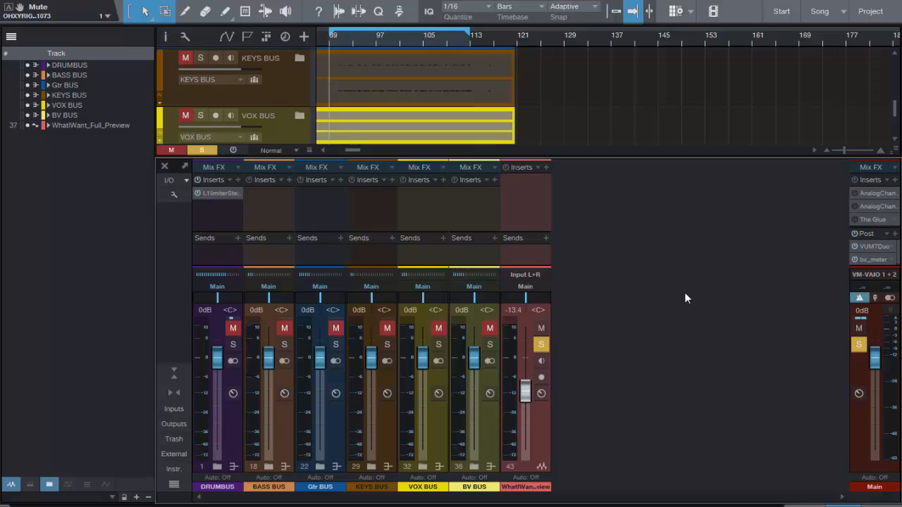
{"action": "key", "text": "space"}
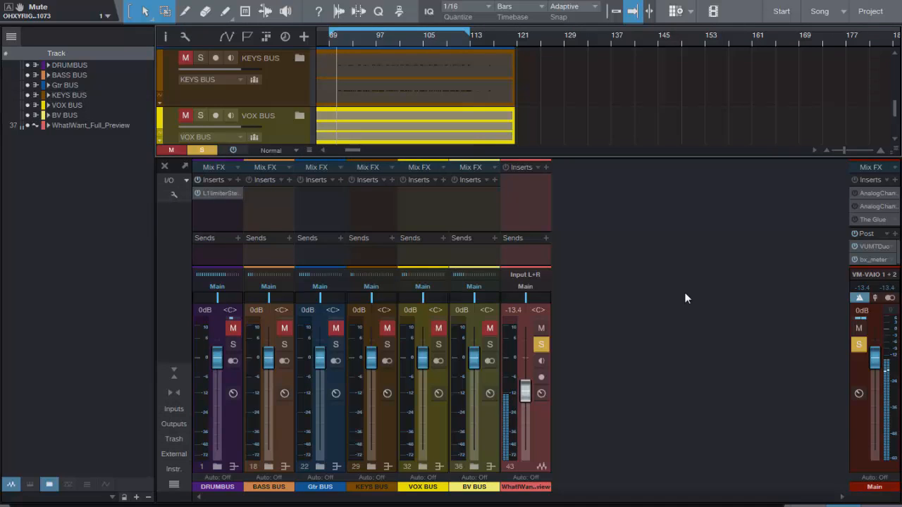
Step: Hide the track list and check the preview's level on the Main bus's VUMTDuo and bx_meter, stopping playback when done
{"action": "left_click", "coordinate": [11, 37]}
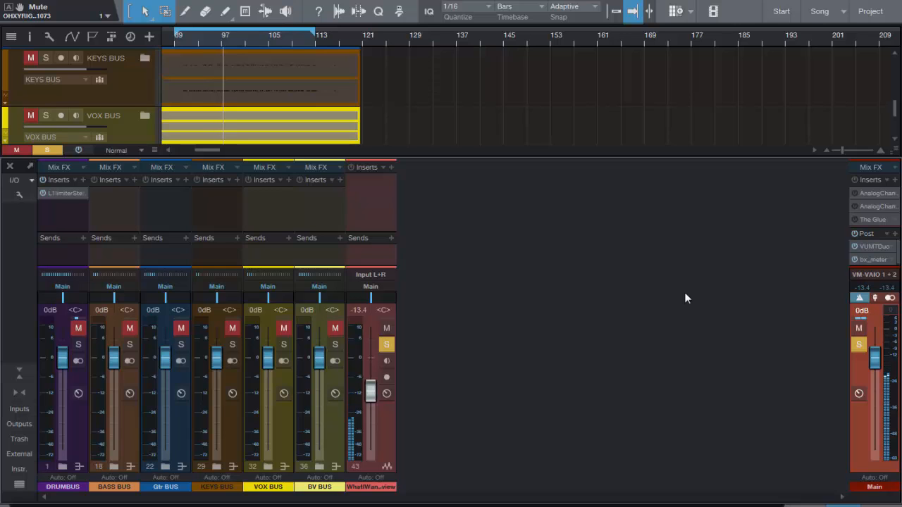
{"action": "key", "text": "F11"}
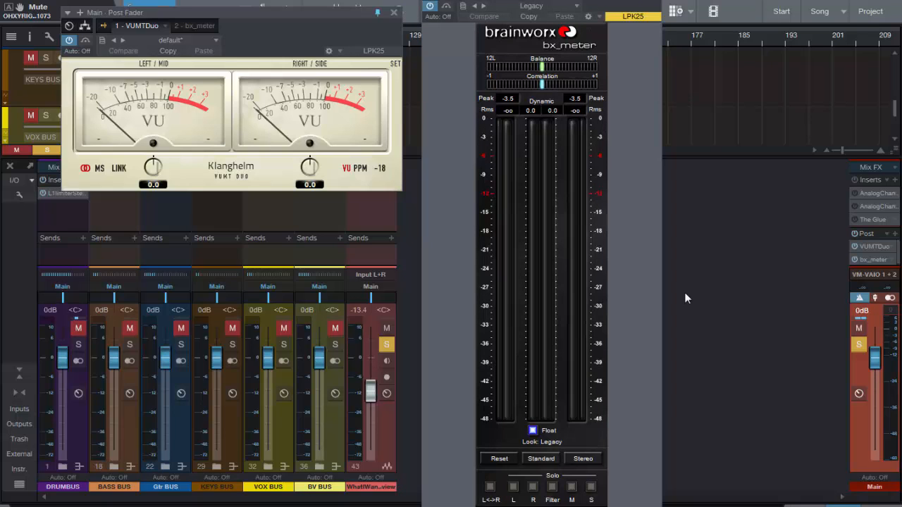
{"action": "key", "text": "space"}
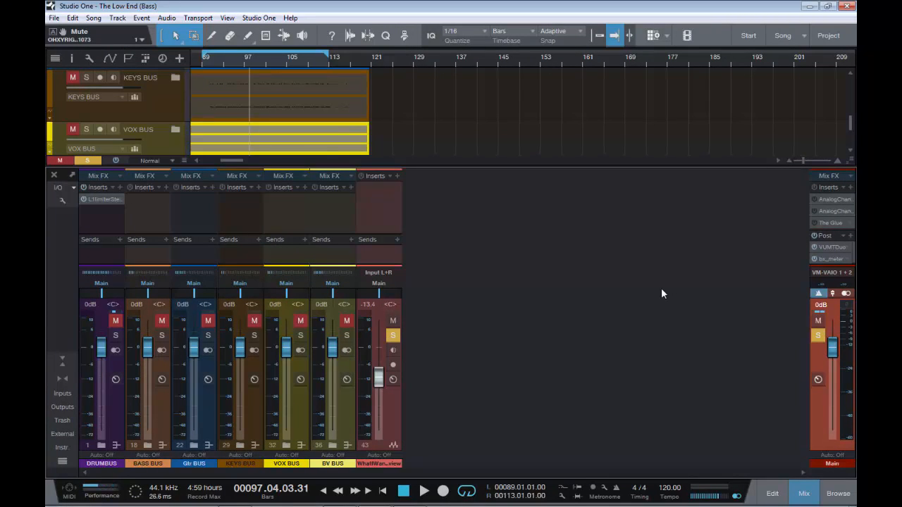
Step: Clear the preview track's solo, expand the drum bus and solo the first M80 kick track, the new instrument version
{"action": "key", "text": "s"}
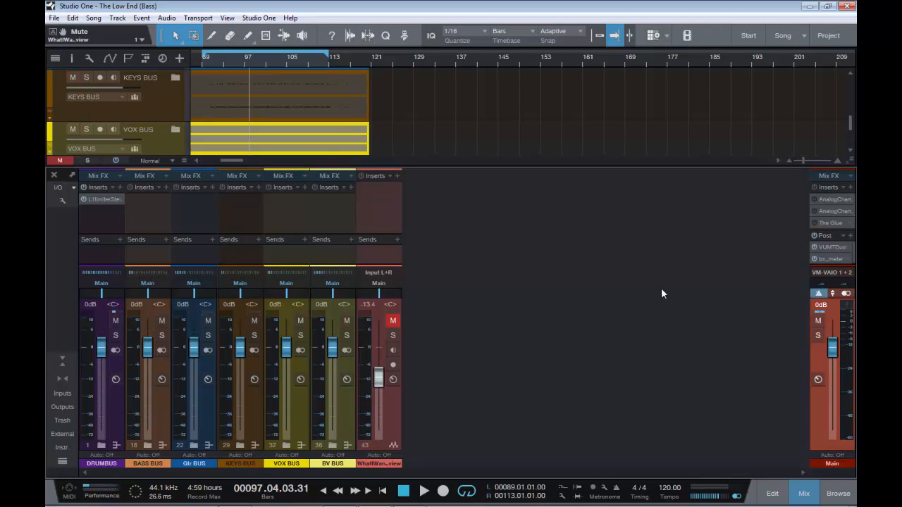
{"action": "key", "text": "Return"}
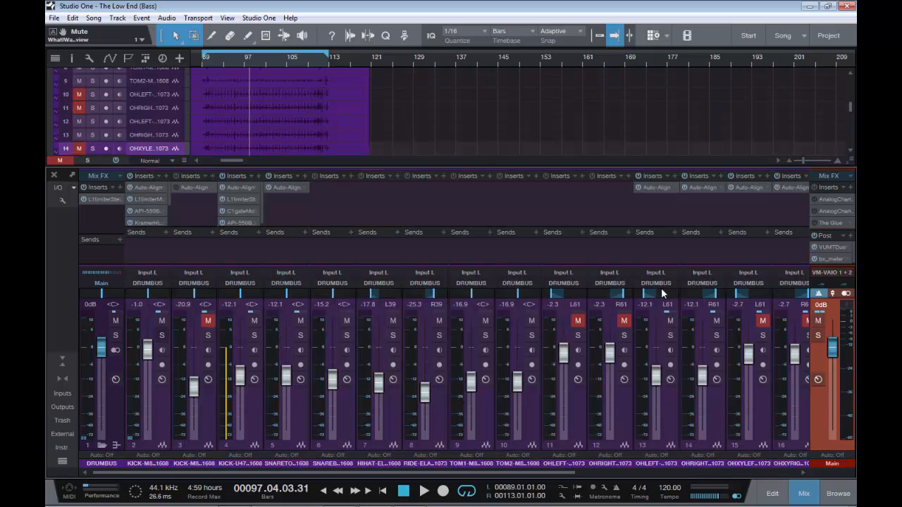
{"action": "key", "text": "s"}
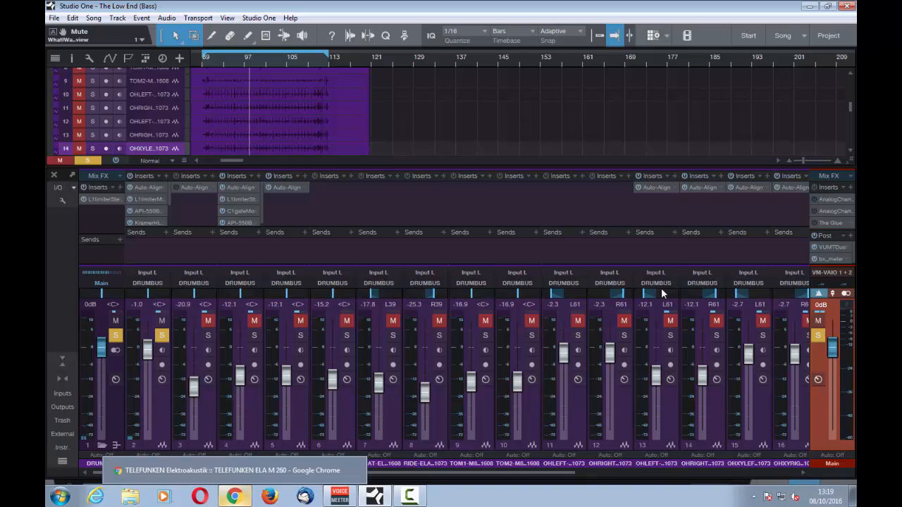
Step: Switch to Chrome and read the Telefunken M80 page, highlighting the passages on its suitability for drums and for live vocals
{"action": "left_click", "coordinate": [235, 496]}
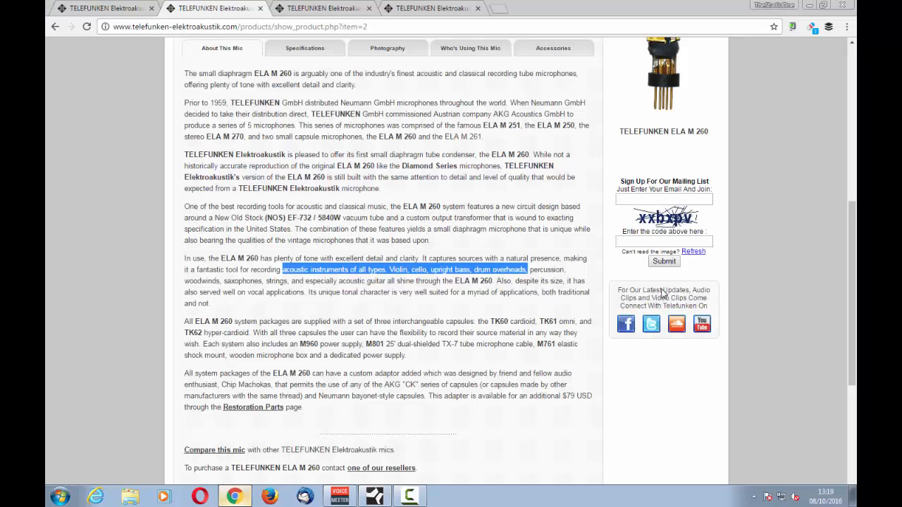
{"action": "left_click", "coordinate": [106, 8]}
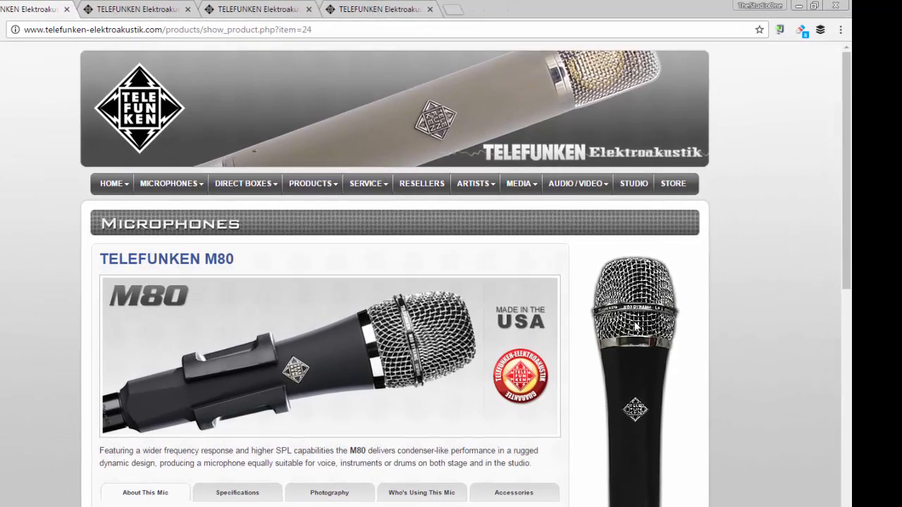
{"action": "scroll", "coordinate": [654, 305], "scroll_direction": "down", "scroll_amount": 1}
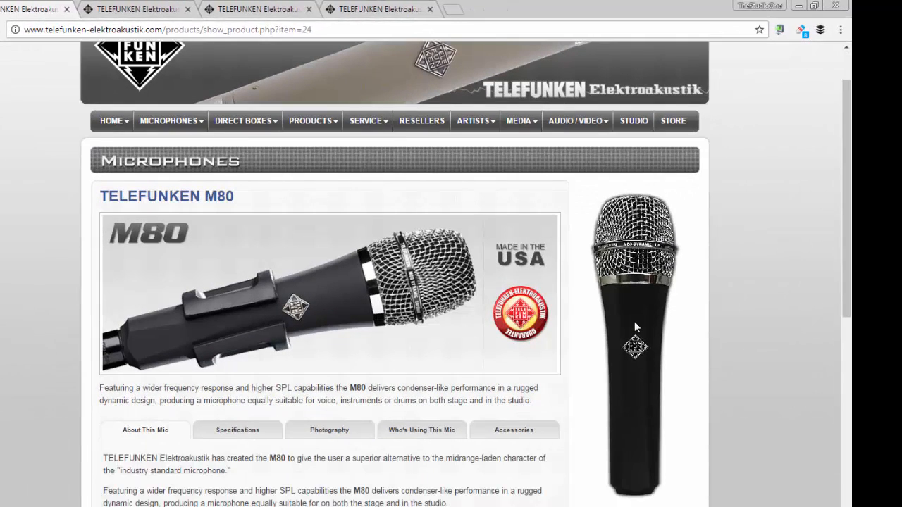
{"action": "scroll", "coordinate": [635, 326], "scroll_direction": "down", "scroll_amount": 1}
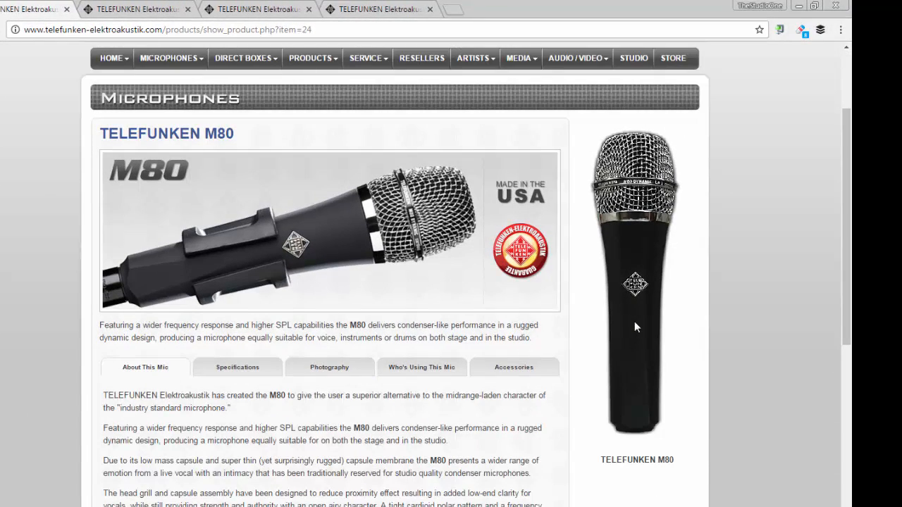
{"action": "left_click_drag", "start_coordinate": [275, 338], "coordinate": [417, 338]}
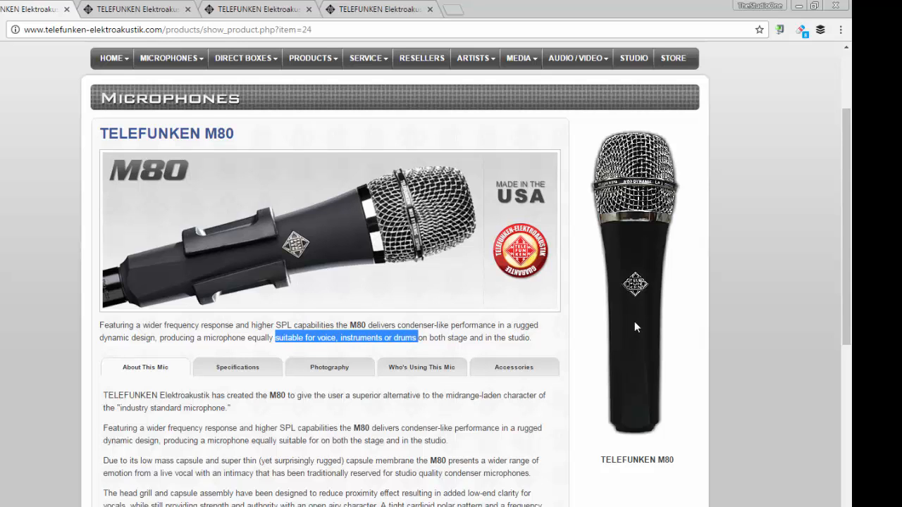
{"action": "scroll", "coordinate": [635, 326], "scroll_direction": "down", "scroll_amount": 3}
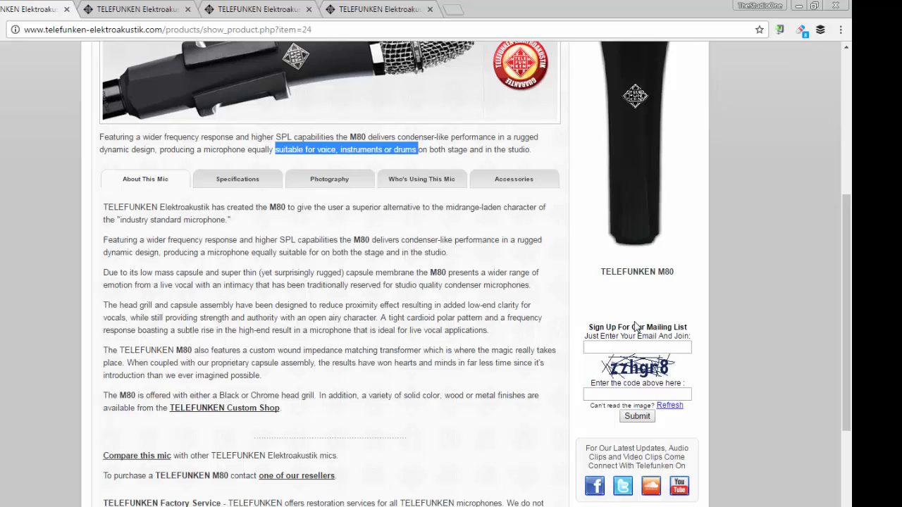
{"action": "left_click_drag", "start_coordinate": [308, 330], "coordinate": [490, 330]}
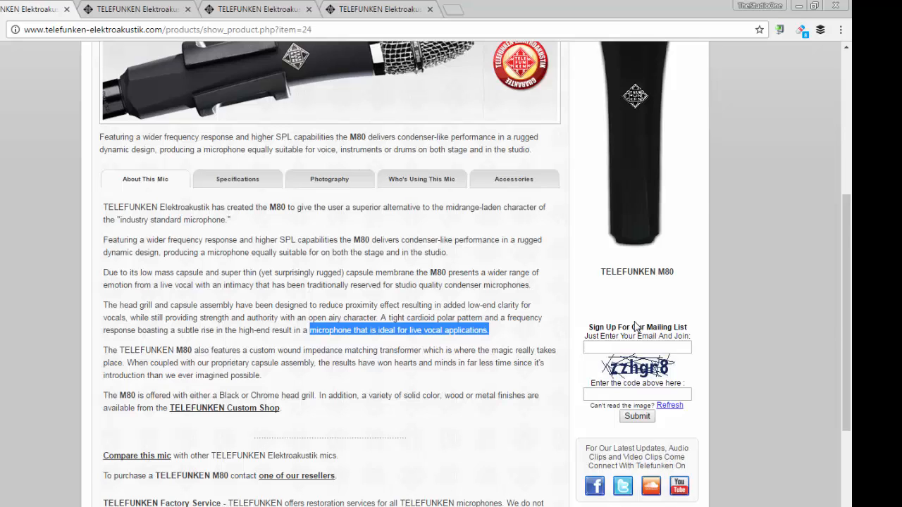
{"action": "scroll", "coordinate": [635, 327], "scroll_direction": "up", "scroll_amount": 2}
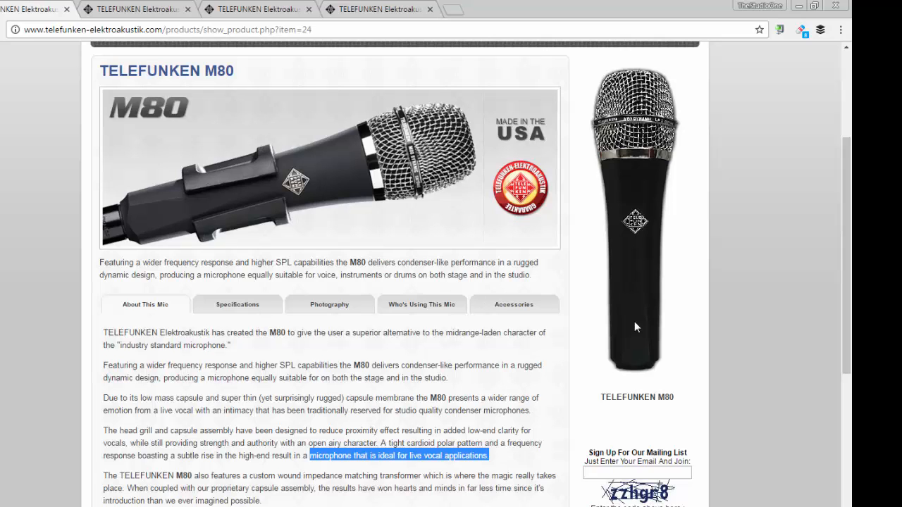
Step: Switch back to Studio One, play the soloed M80 kick, raise its fader to +6.3 dB and bring it back to +3.4 dB
{"action": "key", "text": "alt+Tab"}
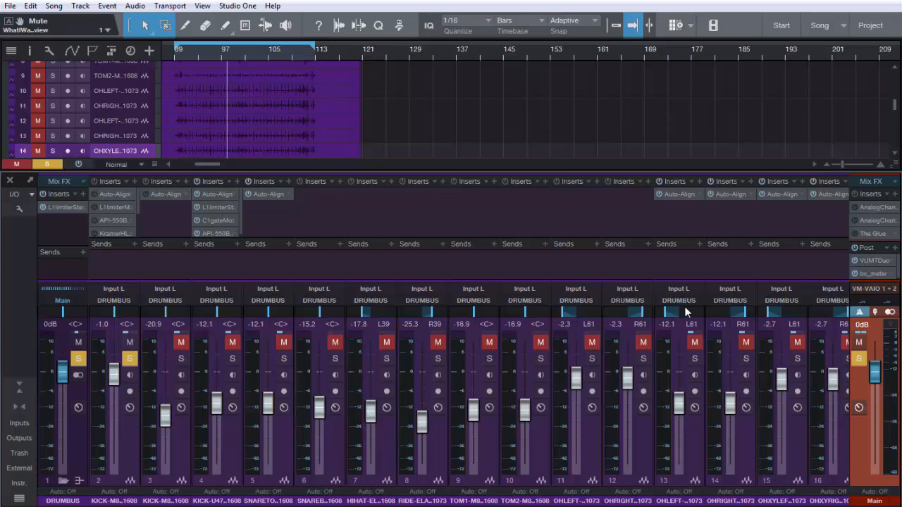
{"action": "key", "text": "KP_1"}
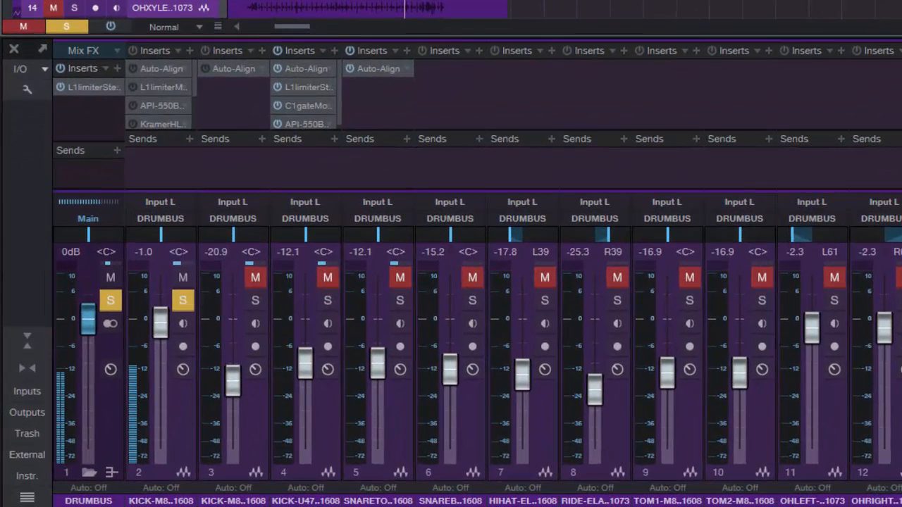
{"action": "left_click_drag", "start_coordinate": [161, 323], "coordinate": [161, 293]}
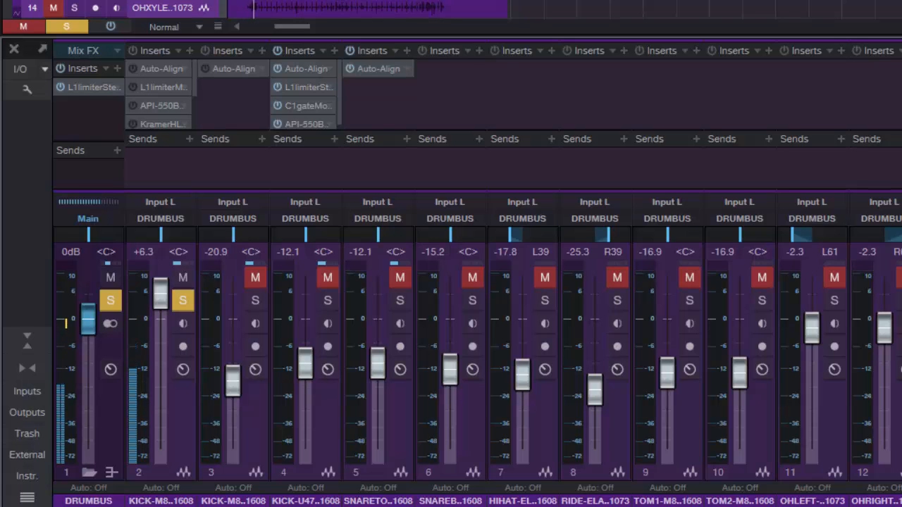
{"action": "left_click_drag", "start_coordinate": [160, 294], "coordinate": [161, 305]}
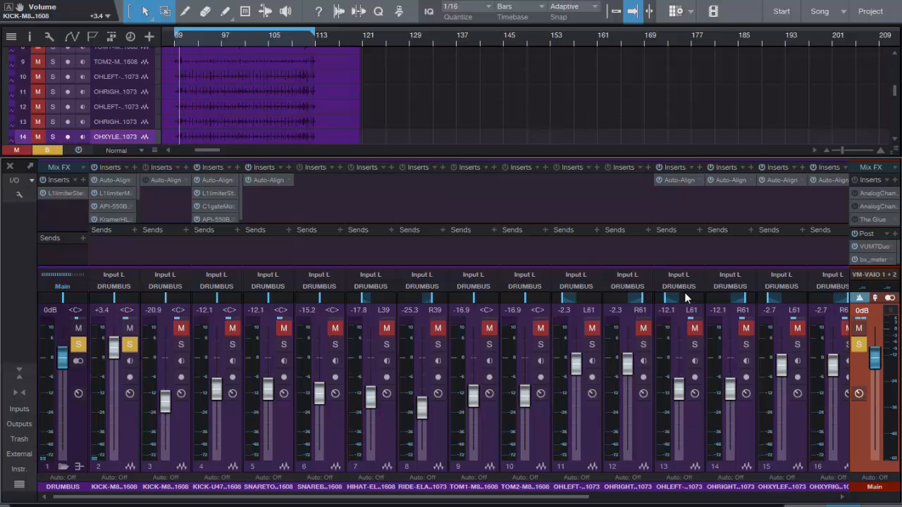
Step: Open the Main bus's VUMTDuo meter beside the plug-in racks, drop the M80 kick fader to -22.6 dB and raise it to +1.0 dB
{"action": "double_click", "coordinate": [875, 247]}
{"action": "mouse_move", "coordinate": [239, 13]}
{"action": "left_mouse_down"}
{"action": "mouse_move", "coordinate": [481, 36]}
{"action": "mouse_move", "coordinate": [643, 36]}
{"action": "left_mouse_up"}
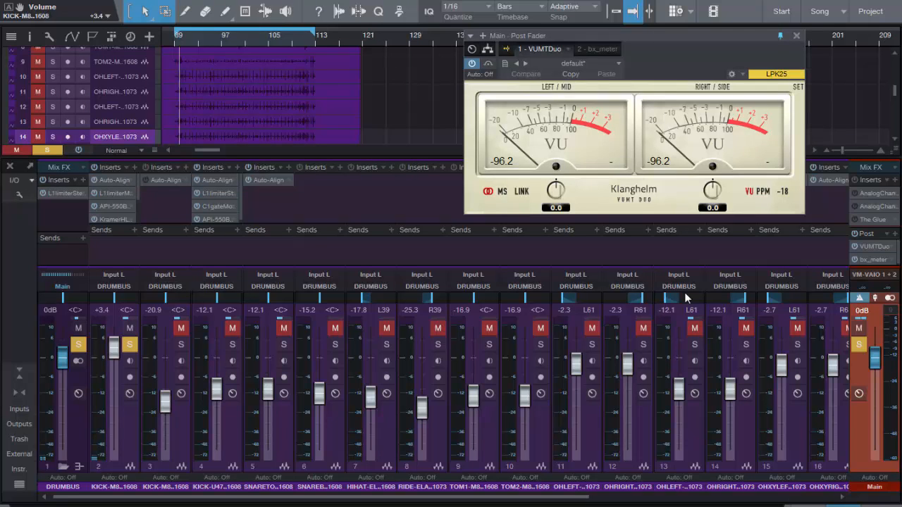
{"action": "left_click_drag", "start_coordinate": [113, 346], "coordinate": [114, 402]}
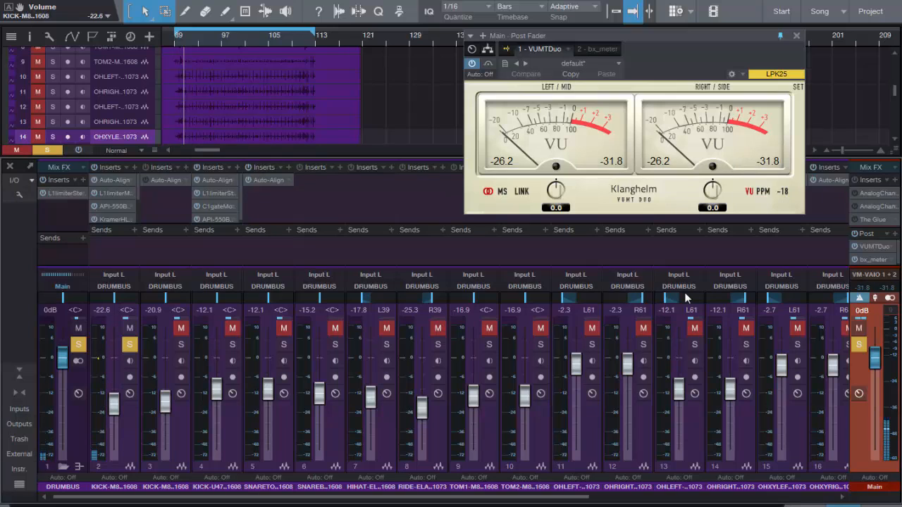
{"action": "left_click_drag", "start_coordinate": [114, 403], "coordinate": [113, 352]}
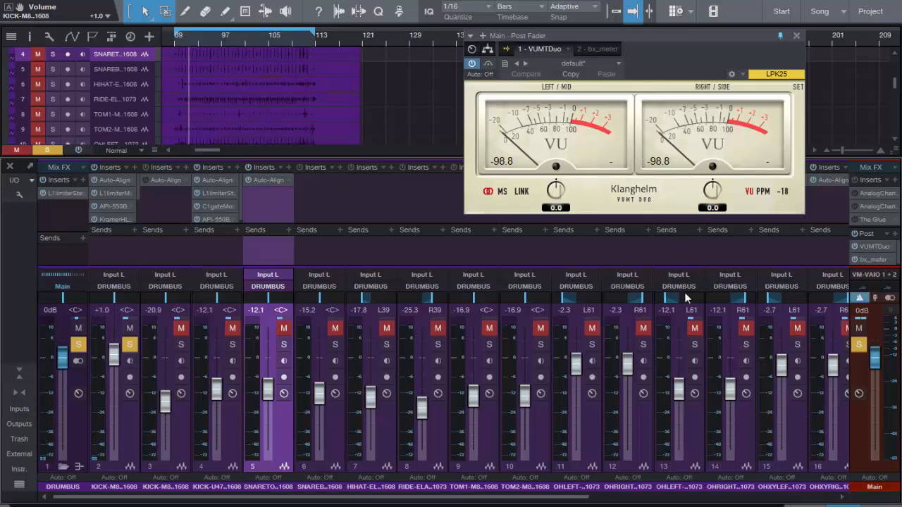
Step: Inspect the threshold setting of the L1 limiter on the M80 kick, and close the plug-in
{"action": "double_click", "coordinate": [115, 193]}
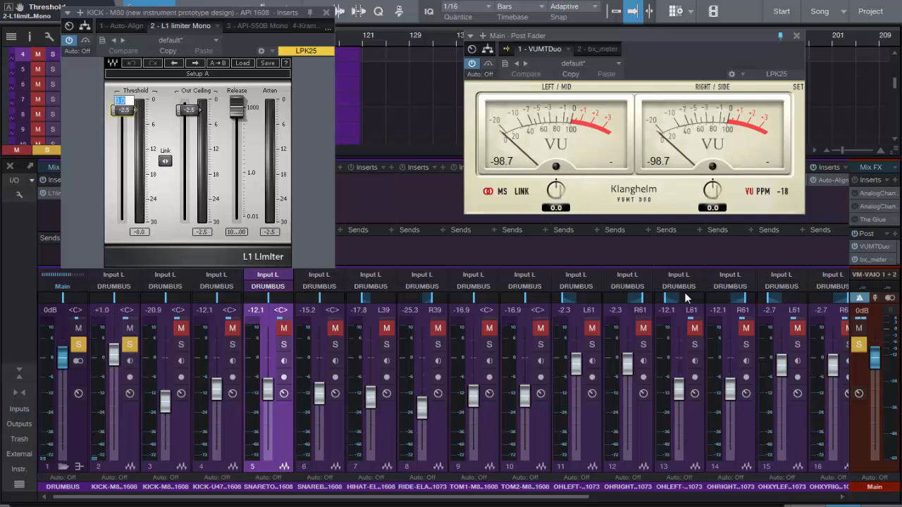
{"action": "key", "text": "Escape"}
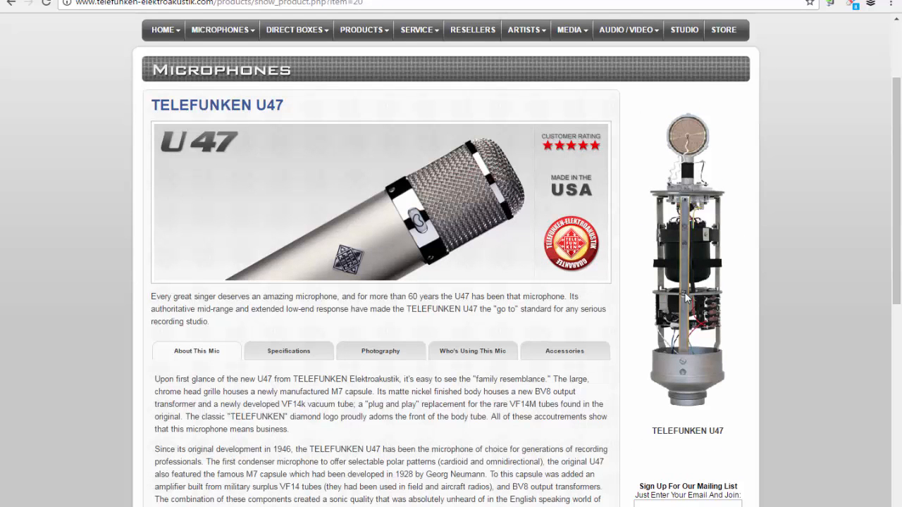
Step: Read the Telefunken U47 product page in the browser and highlight the passage listing the sources it suits
{"action": "scroll", "coordinate": [684, 293], "scroll_direction": "down", "scroll_amount": 2}
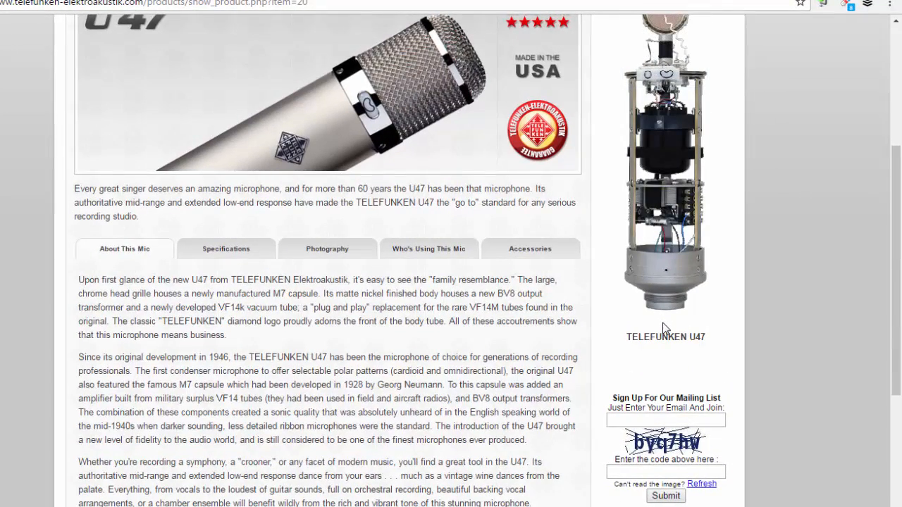
{"action": "scroll", "coordinate": [662, 322], "scroll_direction": "up", "scroll_amount": 1}
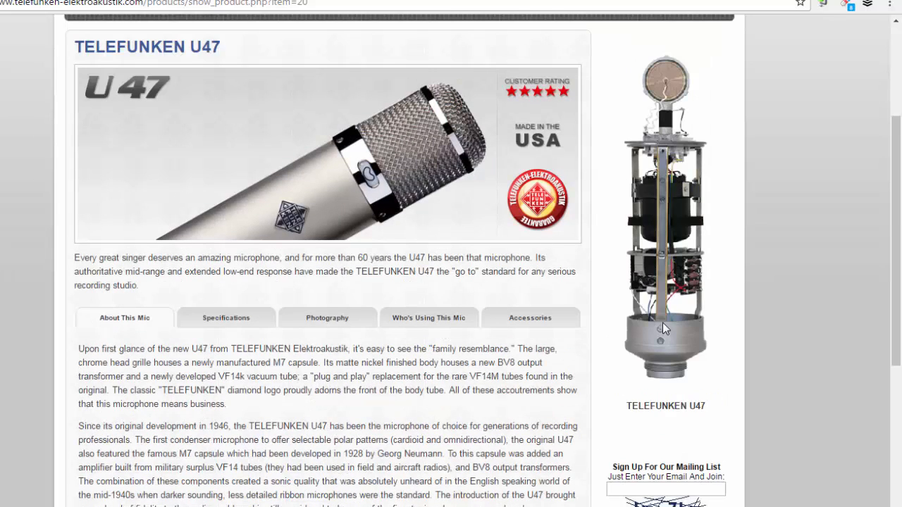
{"action": "scroll", "coordinate": [663, 323], "scroll_direction": "down", "scroll_amount": 2}
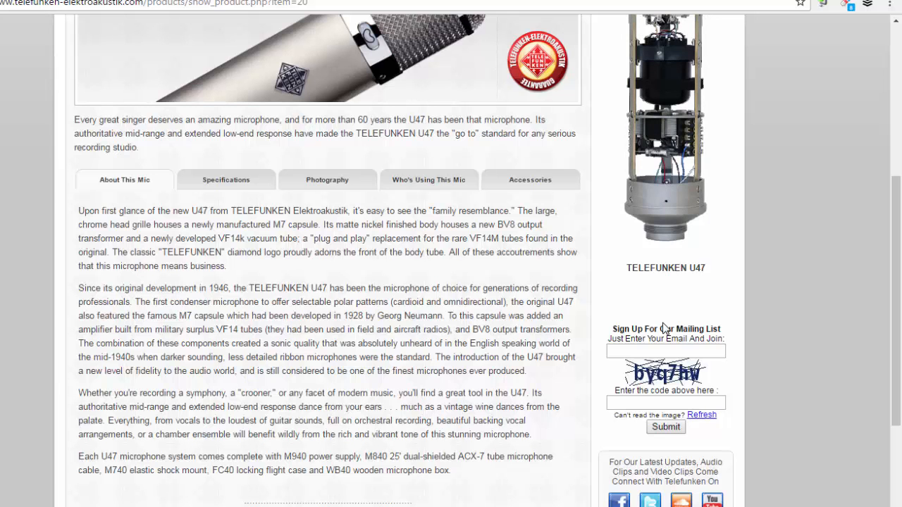
{"action": "scroll", "coordinate": [663, 327], "scroll_direction": "up", "scroll_amount": 1}
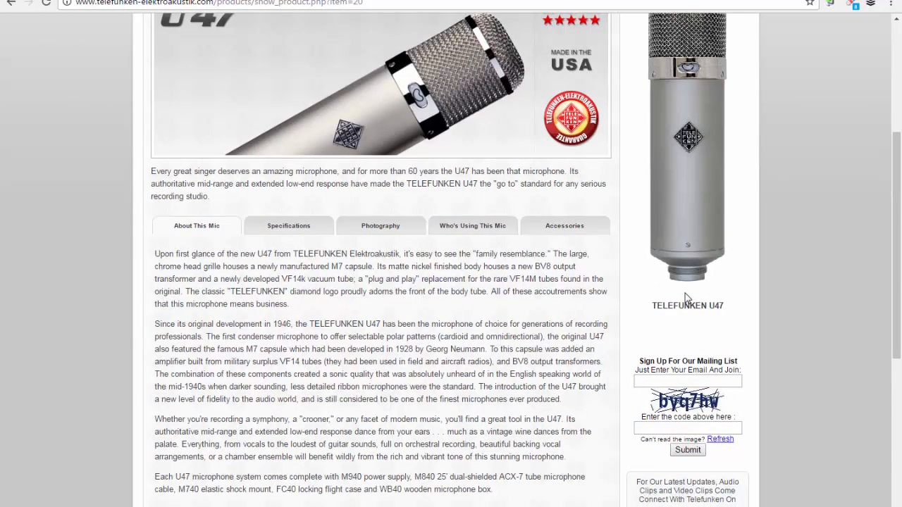
{"action": "mouse_move", "coordinate": [241, 444]}
{"action": "left_mouse_down"}
{"action": "mouse_move", "coordinate": [319, 445]}
{"action": "mouse_move", "coordinate": [350, 456]}
{"action": "mouse_move", "coordinate": [381, 445]}
{"action": "mouse_move", "coordinate": [561, 445]}
{"action": "left_mouse_up"}
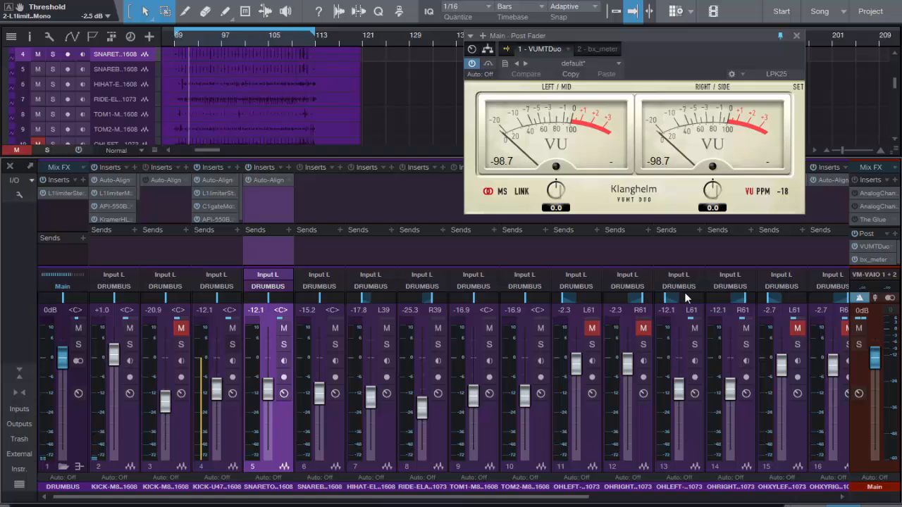
Step: Solo the U47 kick track to audition it, try a higher fader level, and clear the drum bus solo
{"action": "left_click", "coordinate": [233, 345]}
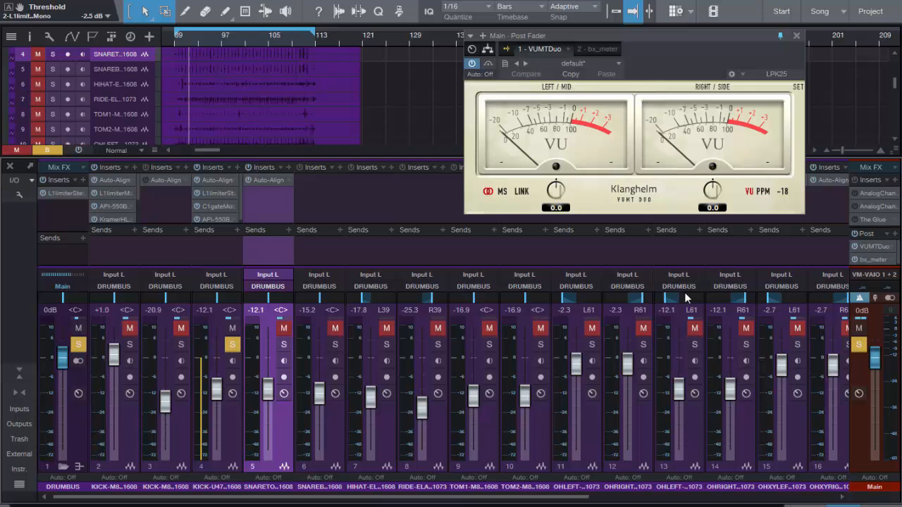
{"action": "left_click_drag", "start_coordinate": [217, 390], "coordinate": [217, 360]}
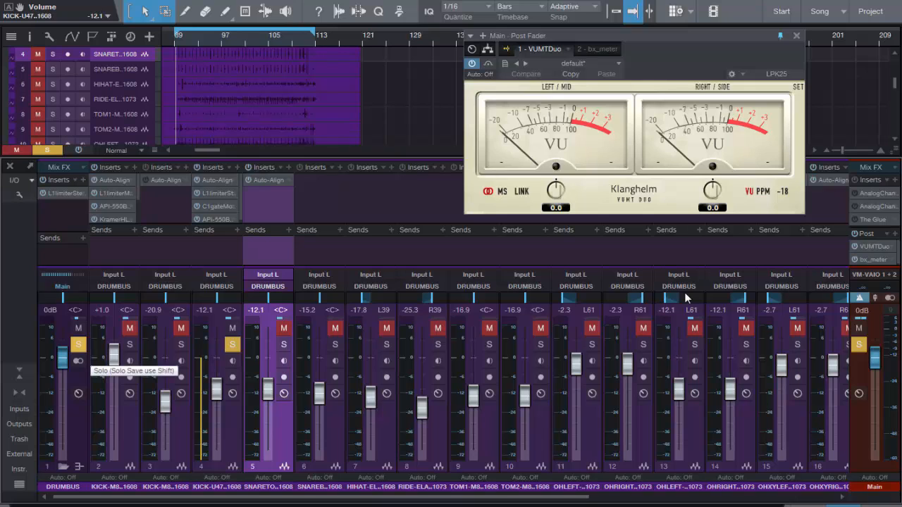
{"action": "left_click", "coordinate": [78, 345]}
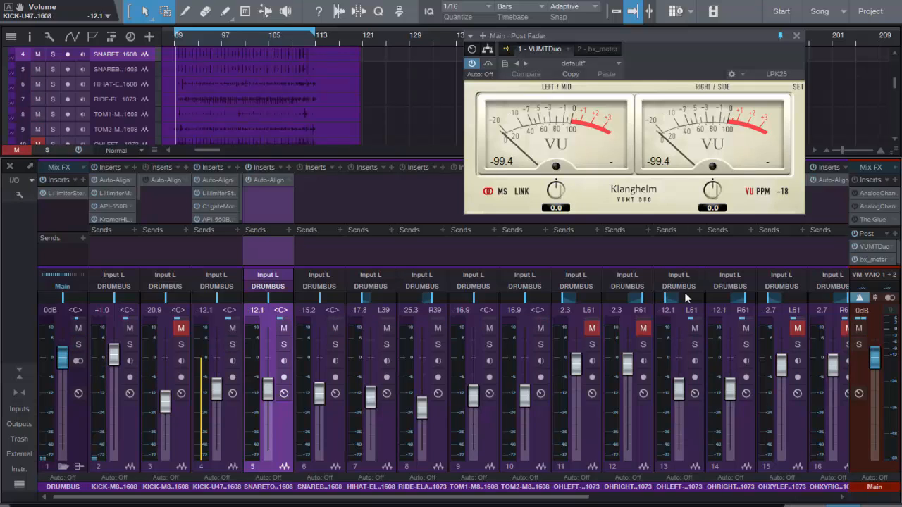
Step: Collapse the DRUMBUS channels in the mixer and briefly expand the Gtr BUS to review its guitar tracks
{"action": "left_click", "coordinate": [64, 466]}
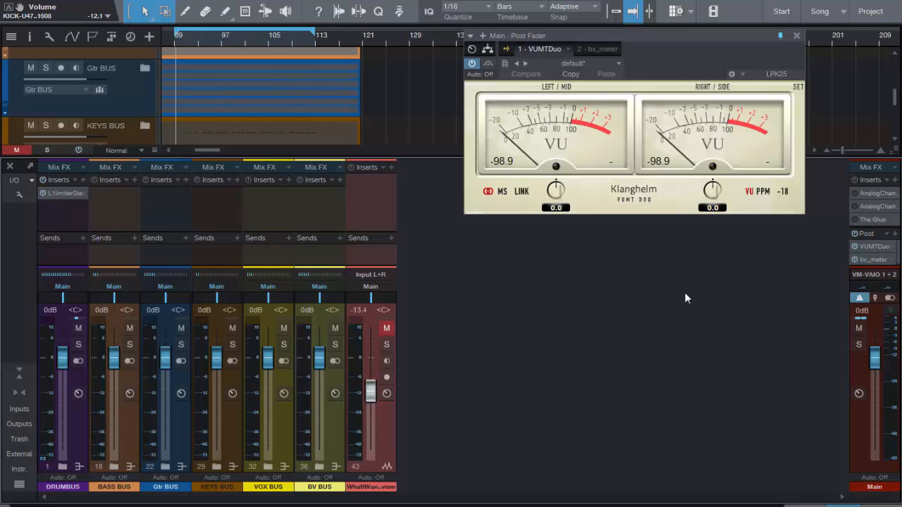
{"action": "key", "text": "Return"}
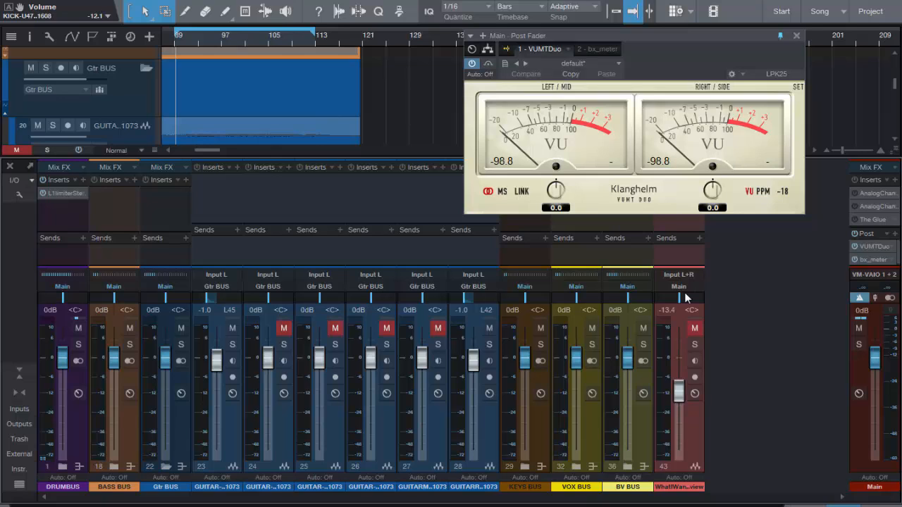
{"action": "key", "text": "Left"}
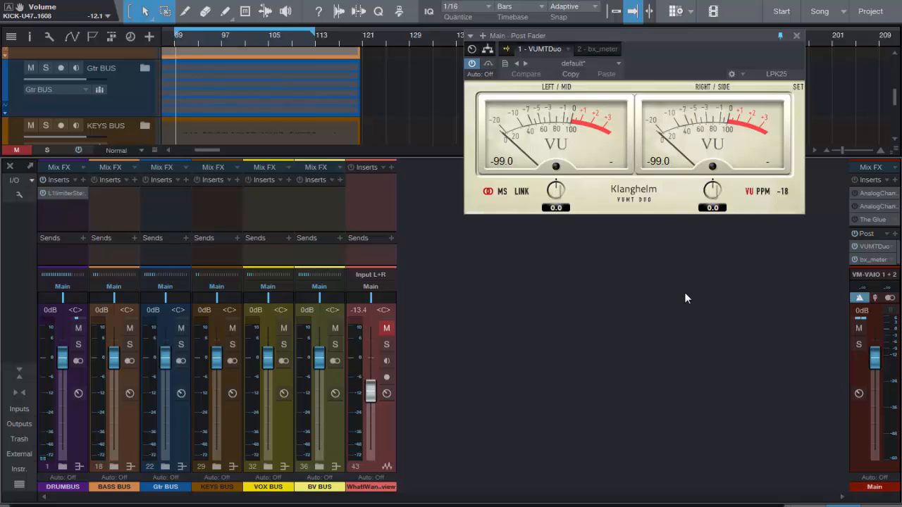
Step: Expand and collapse the BASS BUS, KEYS BUS and BV BUS in turn to review the tracks inside each
{"action": "key", "text": "b"}
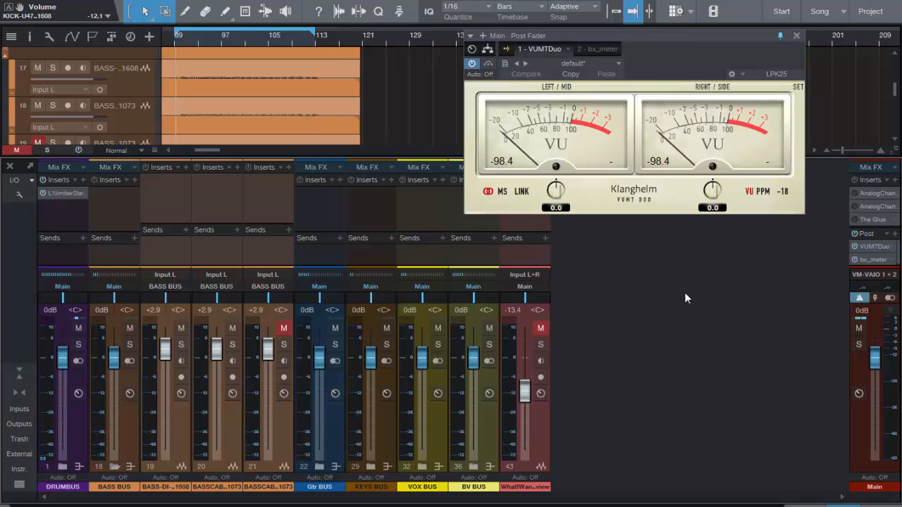
{"action": "key", "text": "shift+c"}
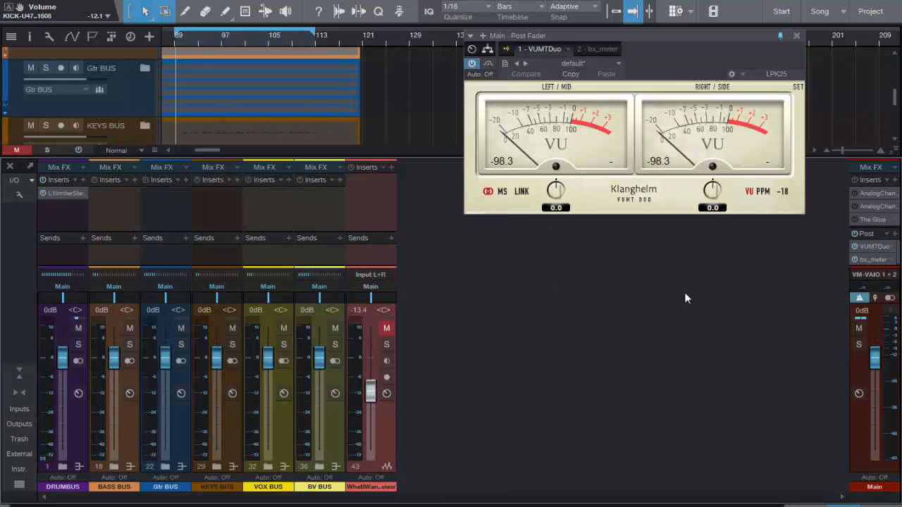
{"action": "key", "text": "shift+c"}
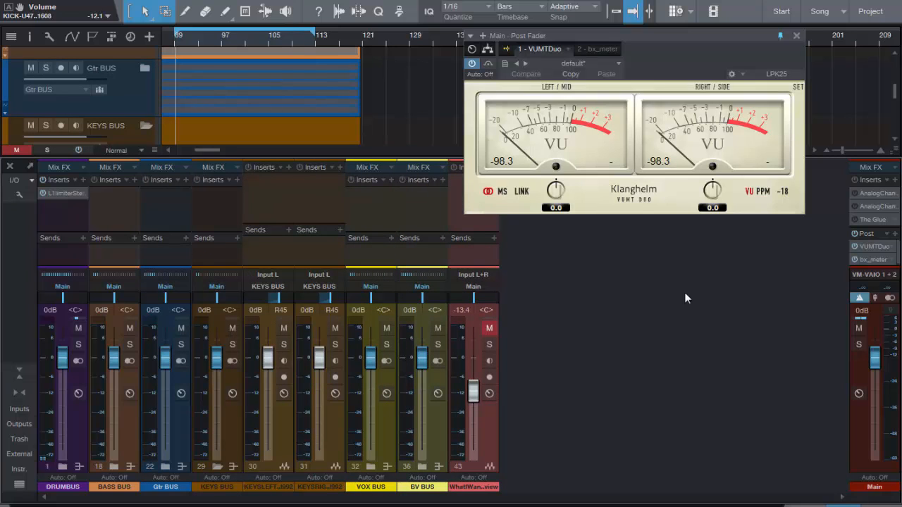
{"action": "key", "text": "shift+c"}
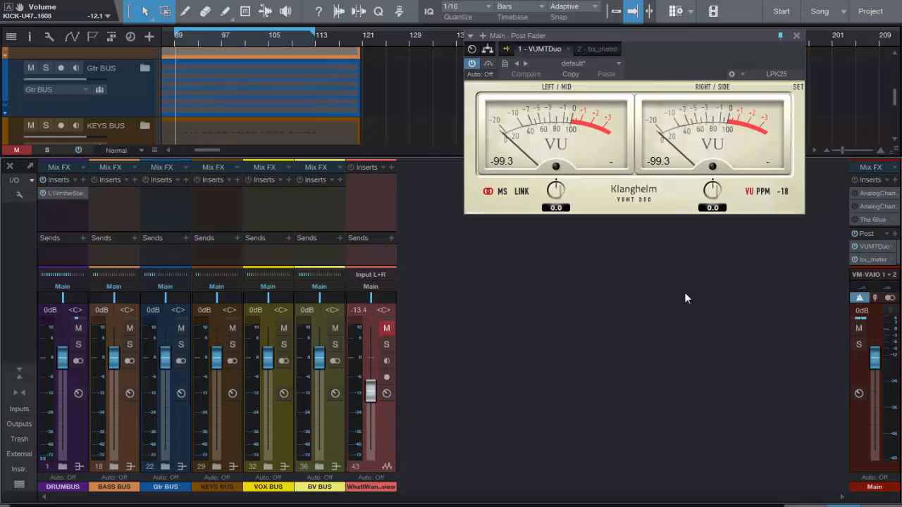
{"action": "key", "text": "shift+c"}
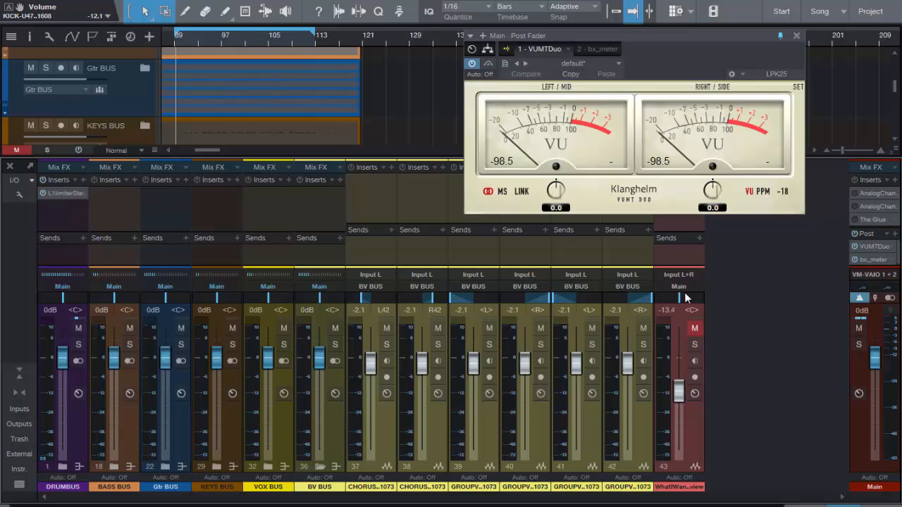
{"action": "key", "text": "Left"}
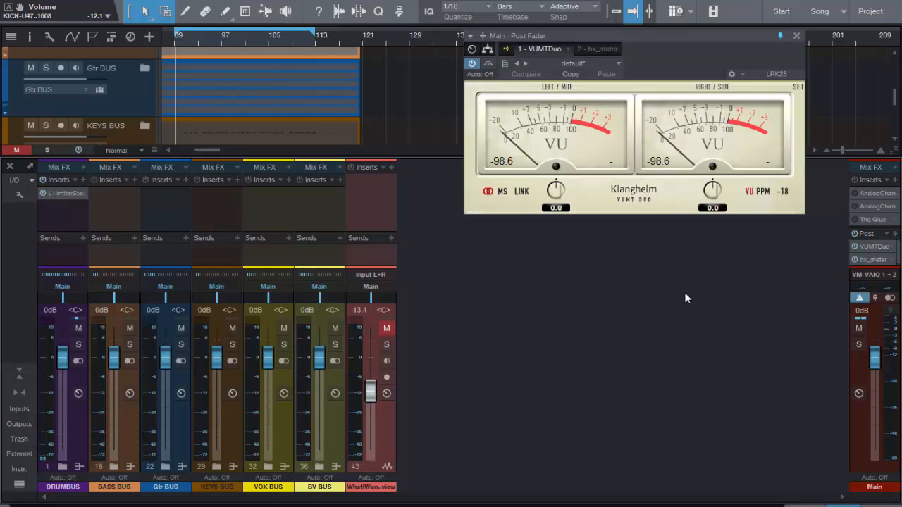
Step: Review the drum and bass tracks inside their buses again, leaving all bus folders collapsed in the mixer
{"action": "key", "text": "Down"}
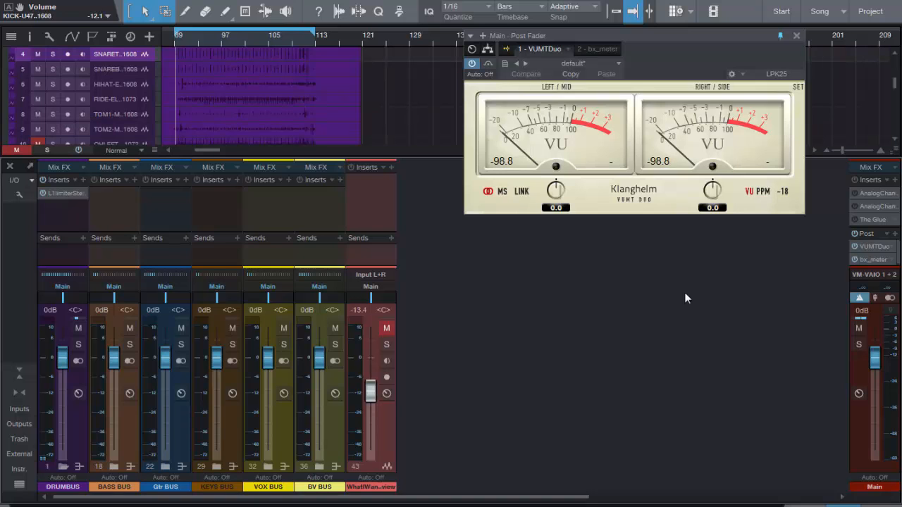
{"action": "key", "text": "1"}
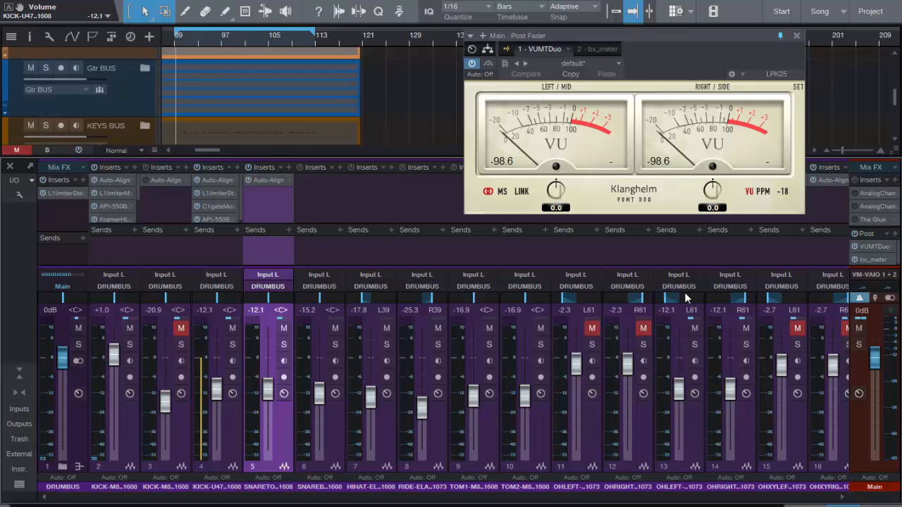
{"action": "key", "text": "2"}
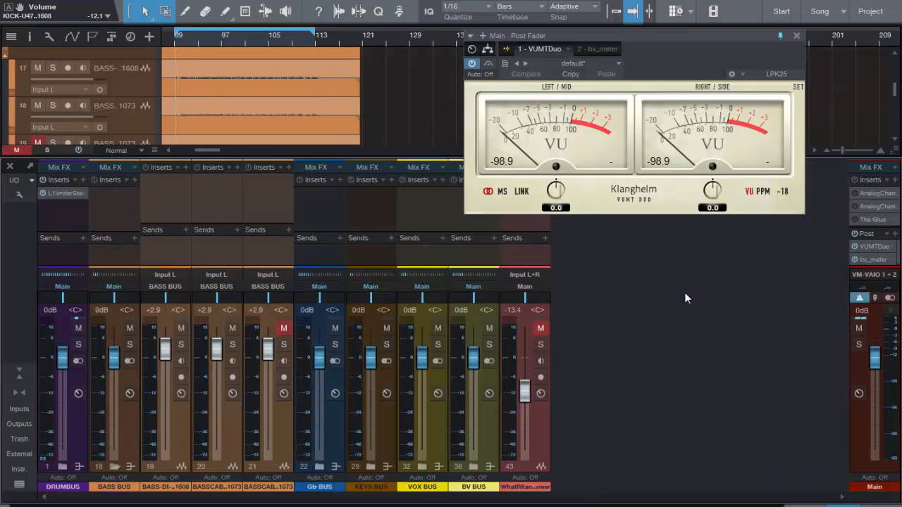
{"action": "key", "text": "Down"}
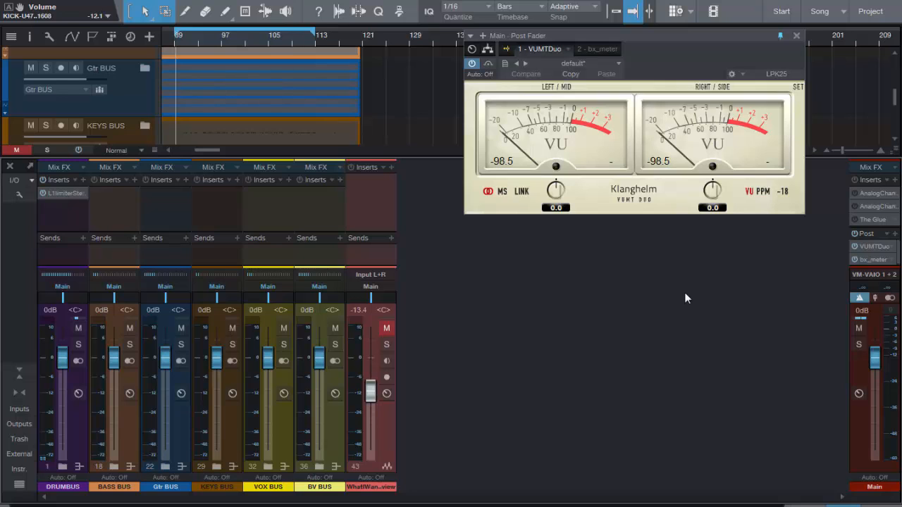
Step: Place the VUMTDuo meter beside bx_meter, and compare the soloed WhatIWan...view track with the full mix in playback
{"action": "left_click_drag", "start_coordinate": [620, 38], "coordinate": [217, 0]}
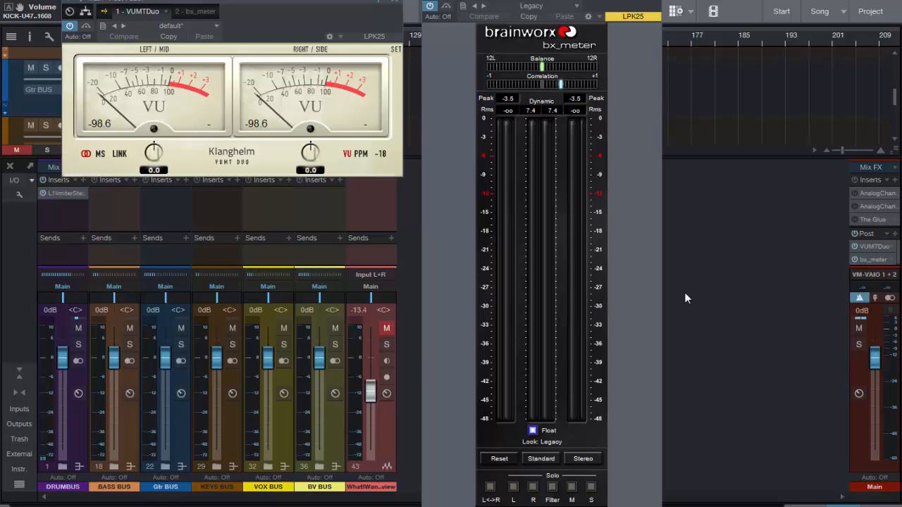
{"action": "left_click", "coordinate": [387, 345]}
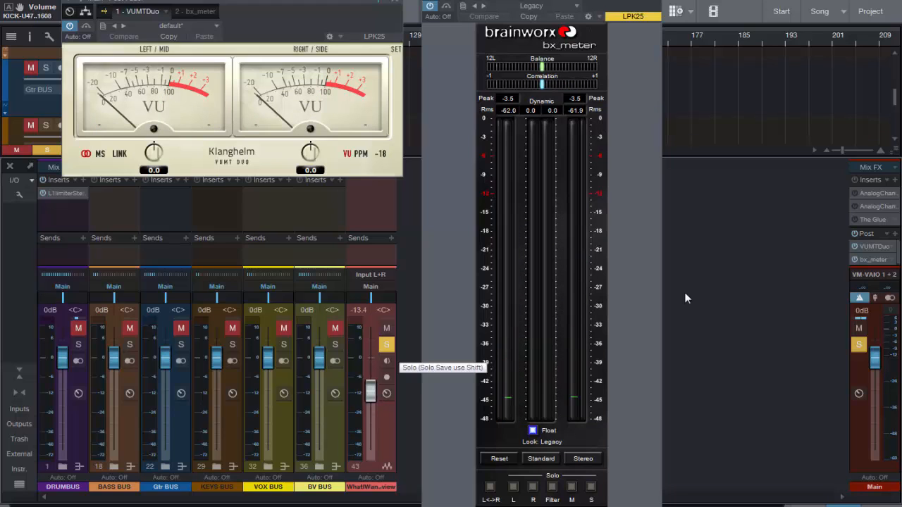
{"action": "left_click", "coordinate": [386, 328]}
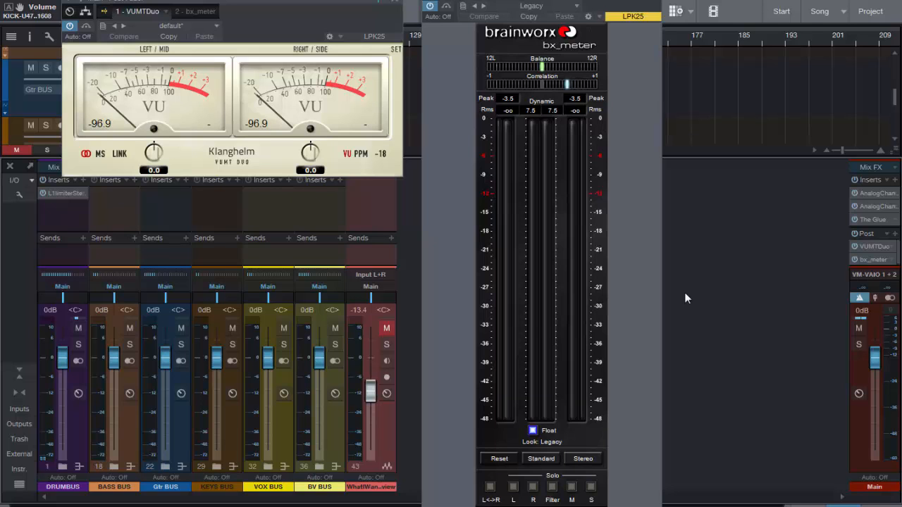
{"action": "key", "text": "space"}
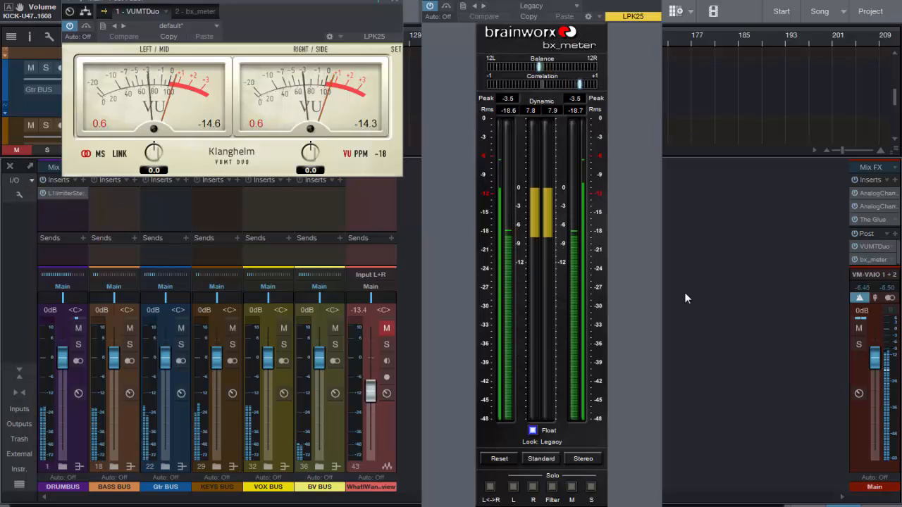